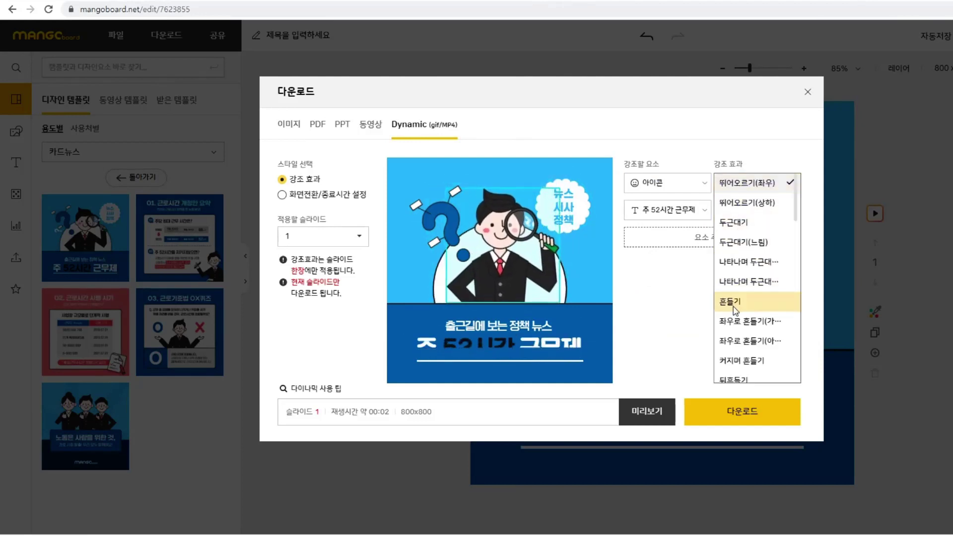
- Add four more emphasis elements to slide 1's Dynamic animation settings
left_click(673, 307)
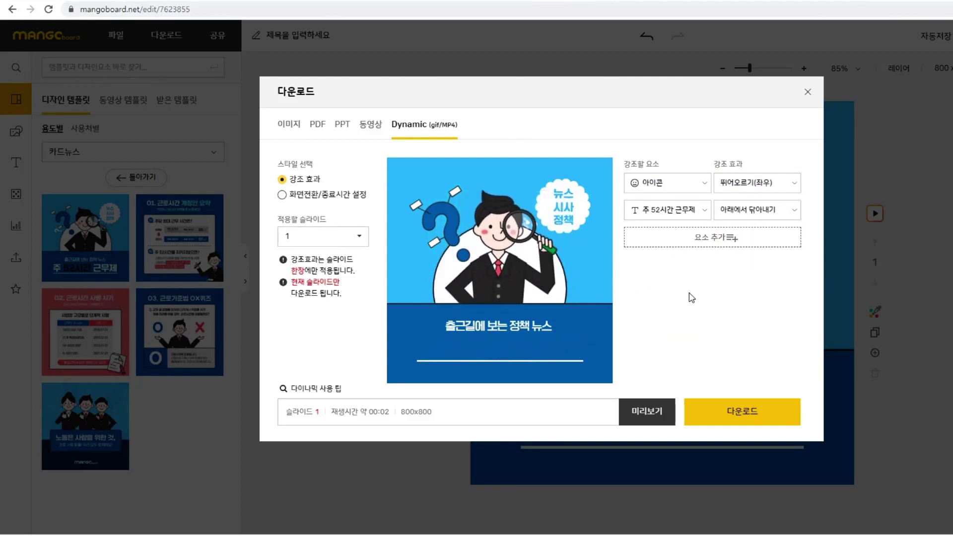
left_click(729, 243)
left_click(724, 265)
left_click(724, 291)
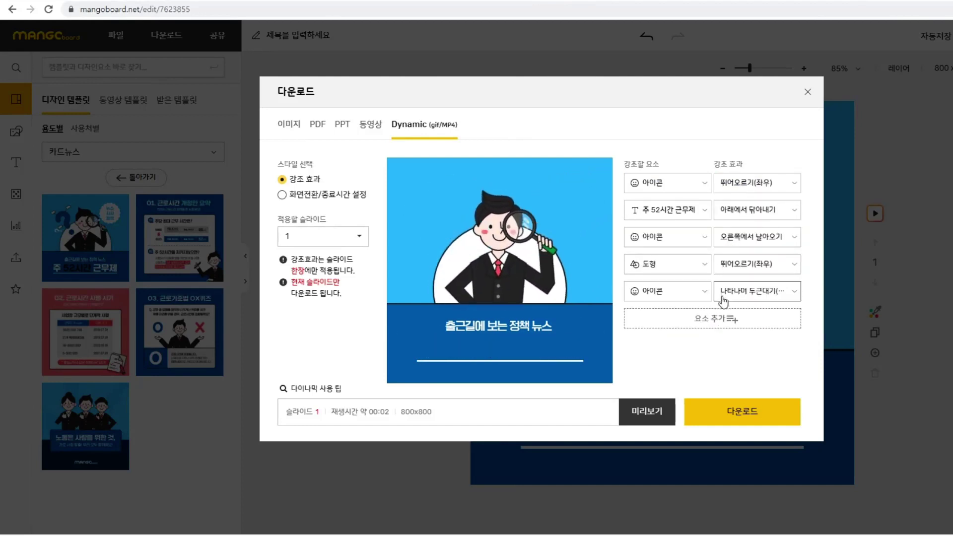
left_click(722, 318)
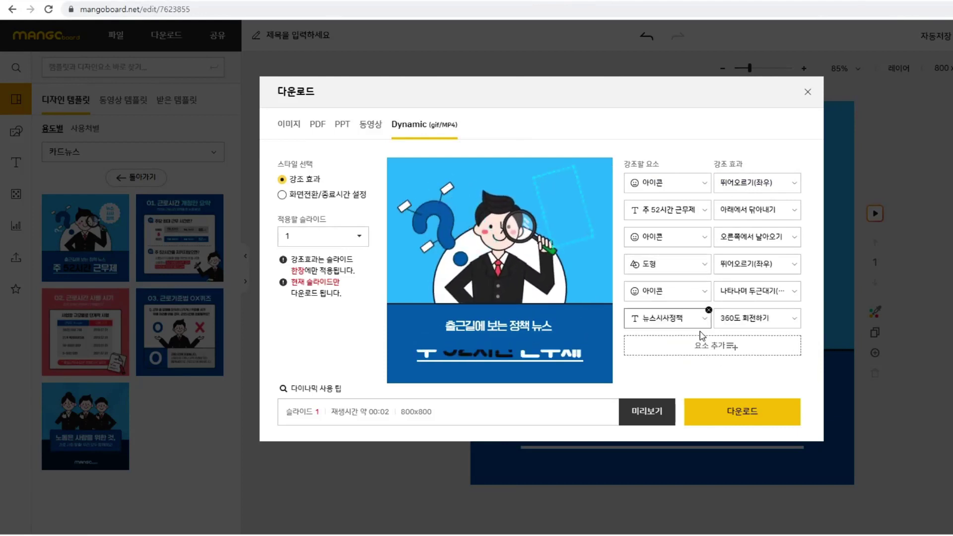
- Remove the four added emphasis elements, keeping only 아이콘 and the 주 52시간 근무제 text
left_click(708, 311)
left_click(708, 283)
left_click(708, 256)
left_click(708, 229)
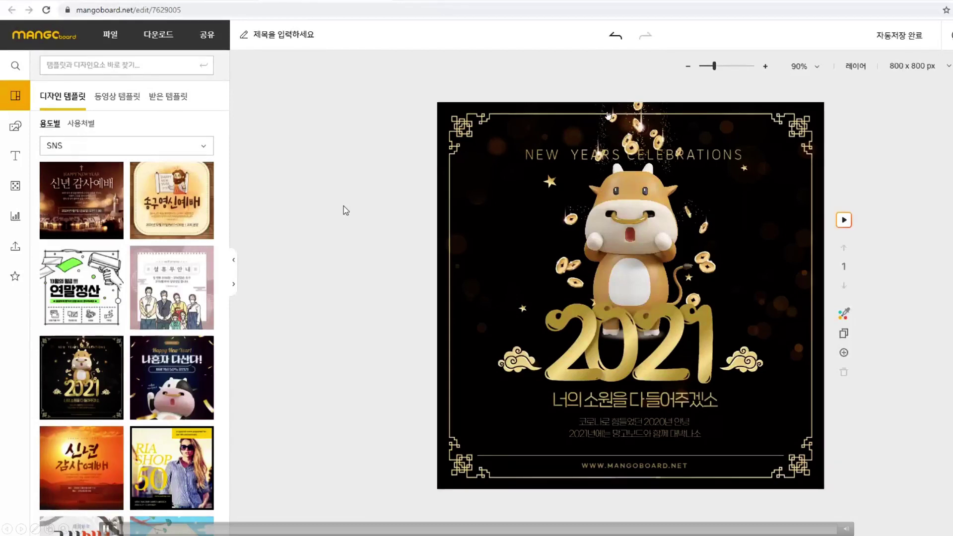
- Open the 2021 New Year design's Dynamic (gif/MP4) download settings and remove the 아이콘 emphasis element
left_click(159, 37)
left_click(461, 121)
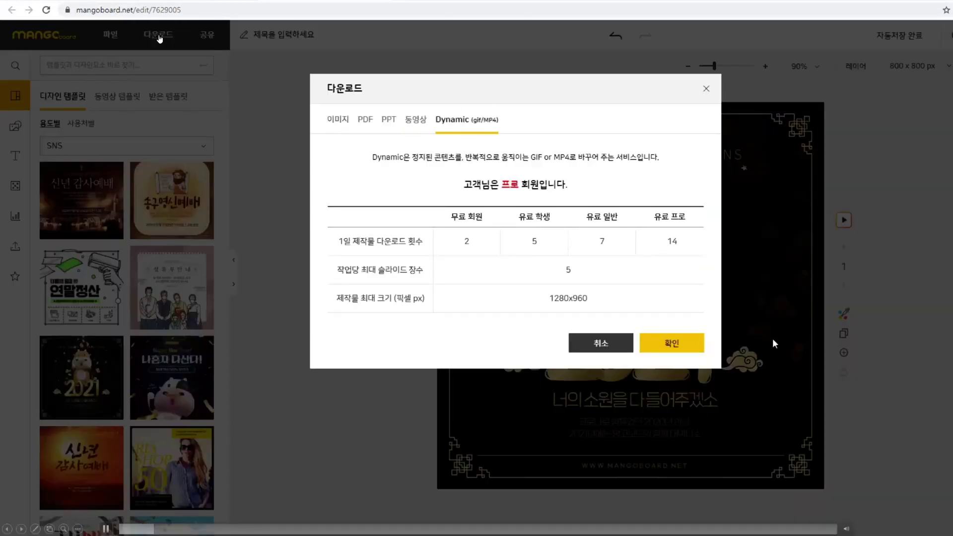
left_click(671, 343)
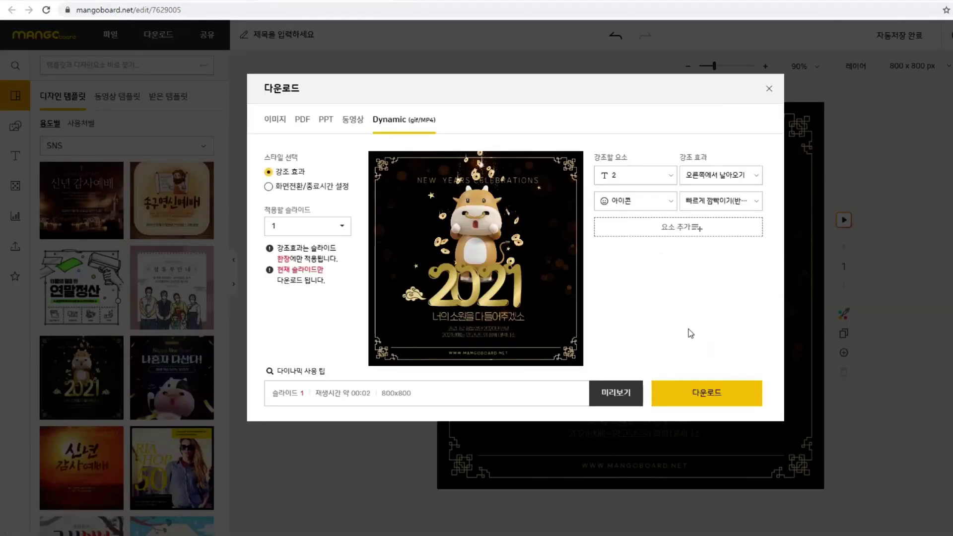
left_click(675, 193)
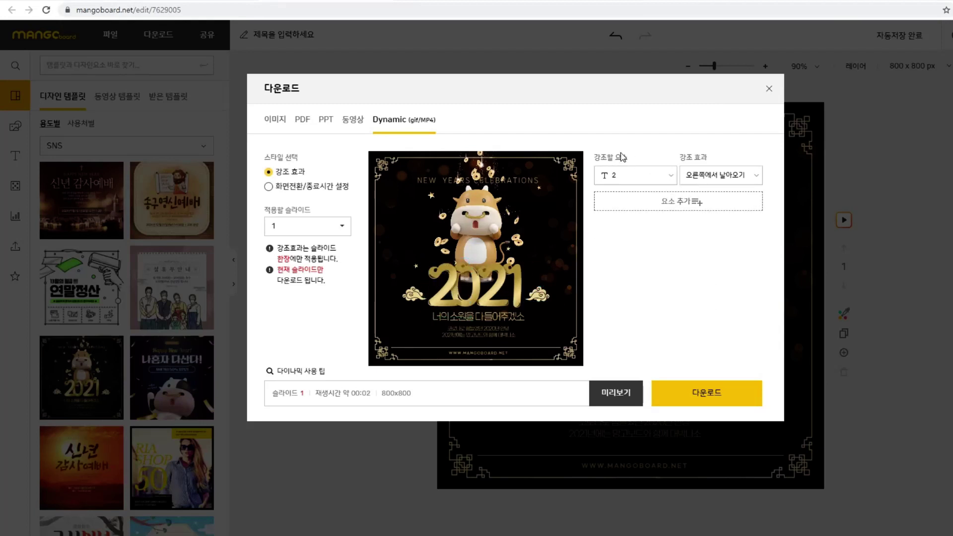
- Make the falling gold coins 사진 the emphasised element and try the effects 위에서 날아오기 and 위에서 날아가기 on it
left_click(650, 178)
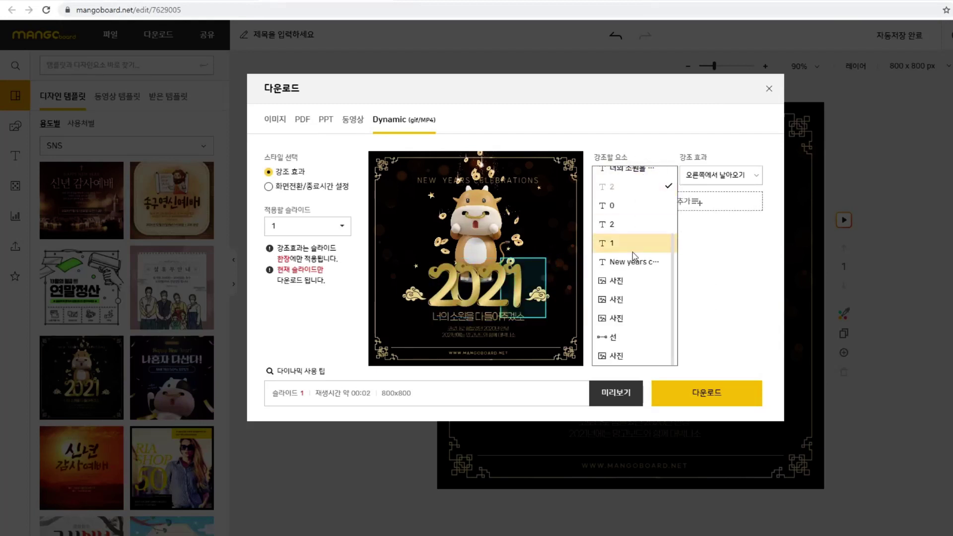
left_click(625, 318)
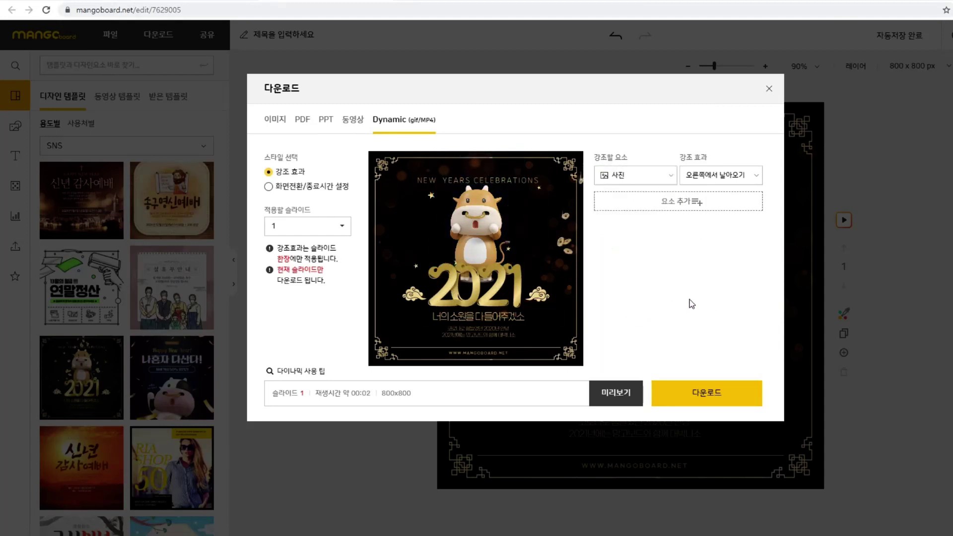
left_click(742, 177)
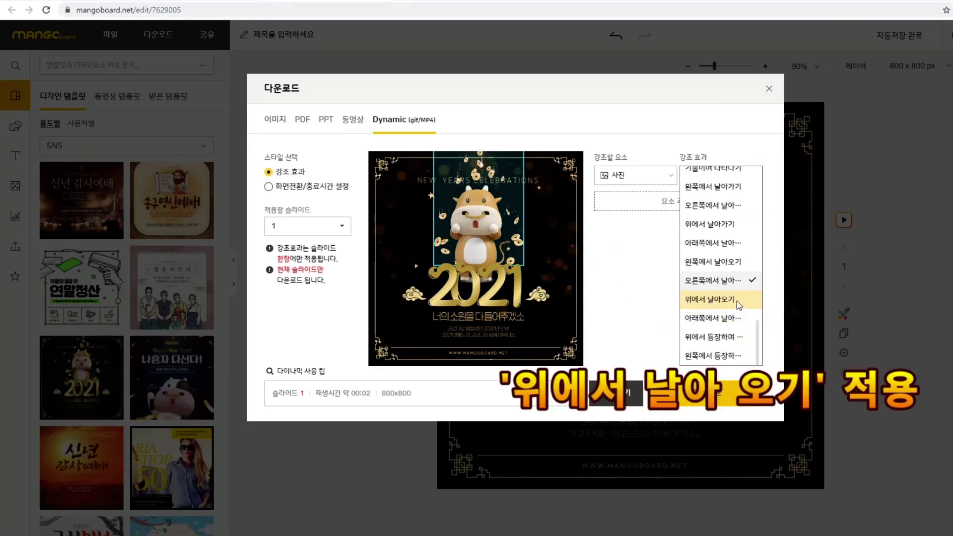
left_click(734, 302)
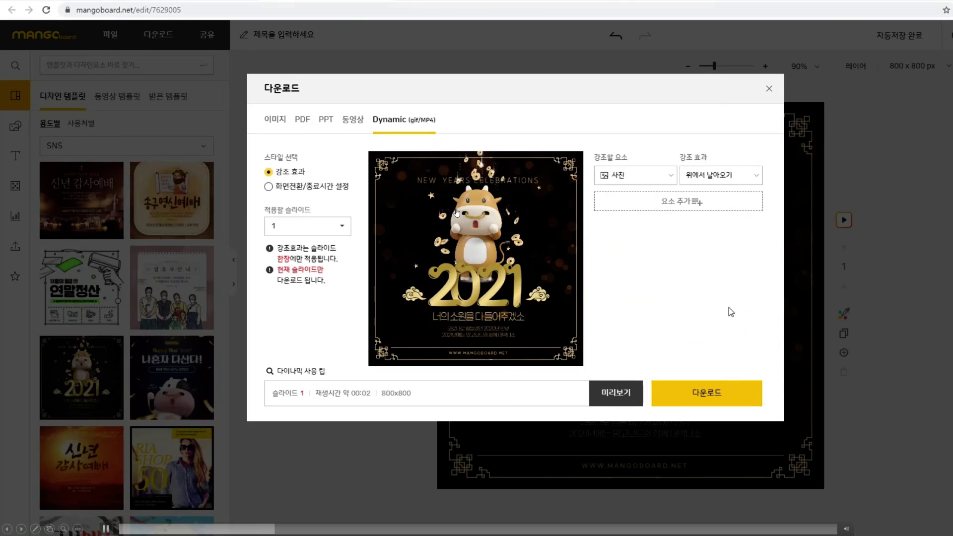
left_click(735, 181)
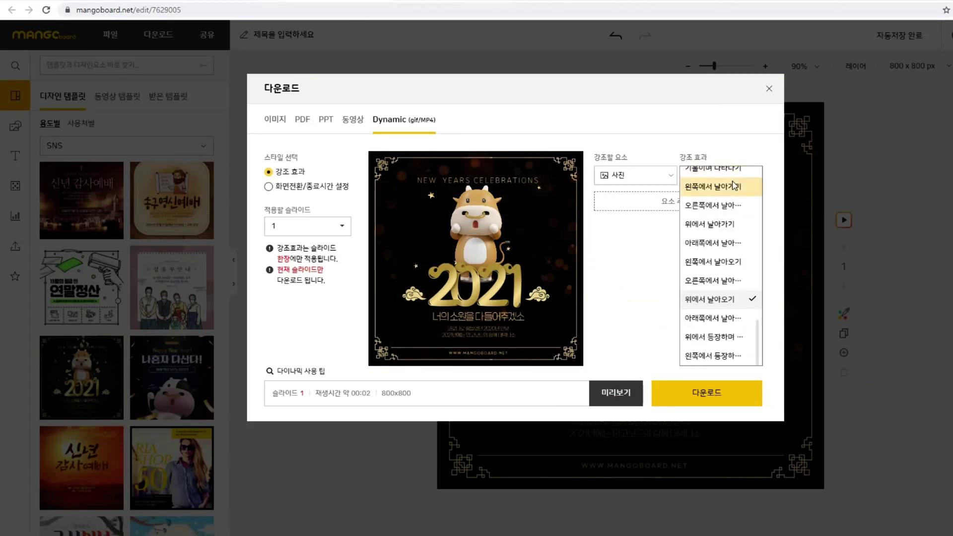
left_click(717, 225)
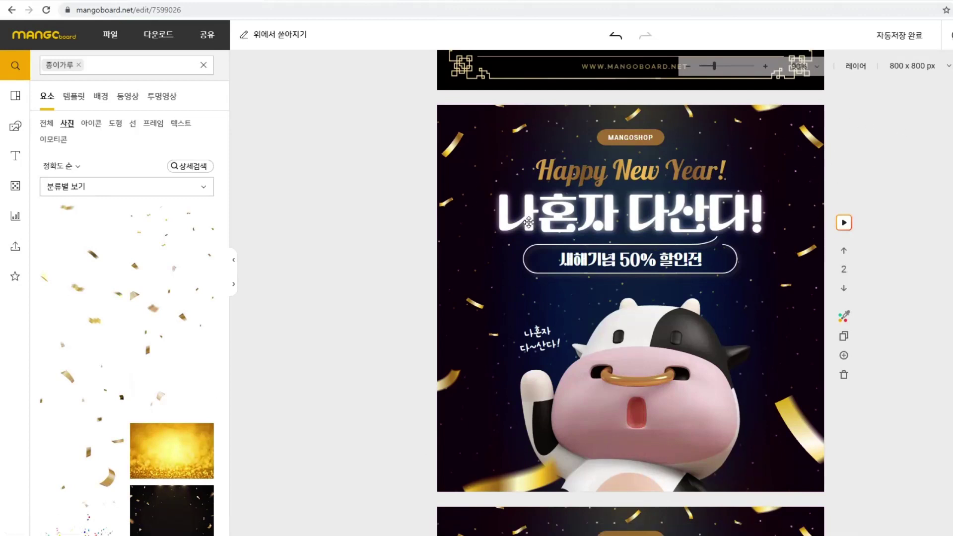
- Review the confetti photo effects in slide 2's Dynamic (gif/MP4) download settings and close the dialog
left_click(169, 35)
left_click(449, 124)
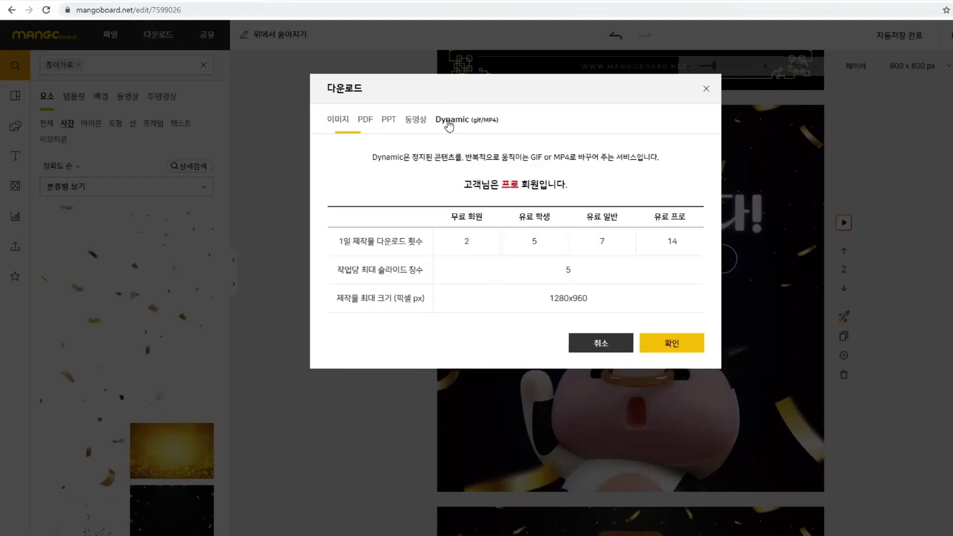
left_click(666, 342)
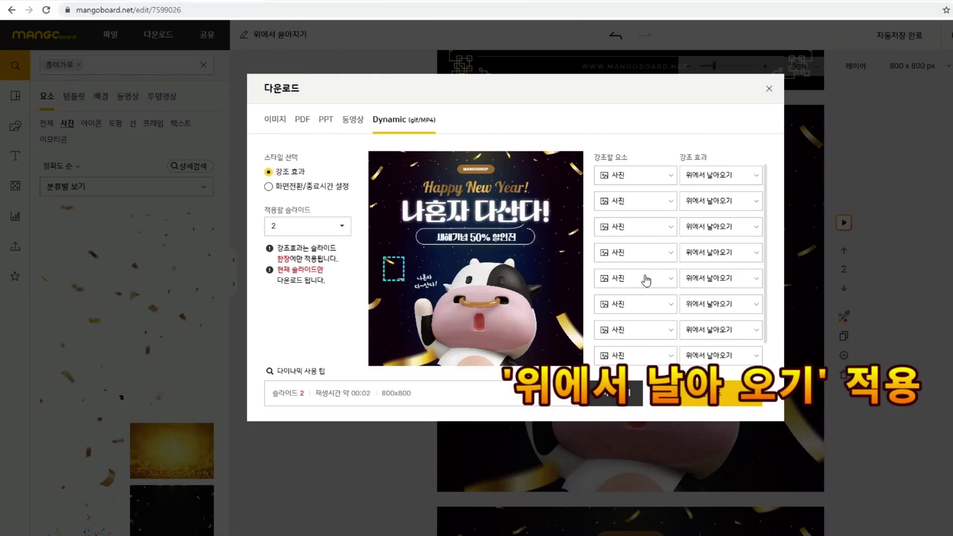
key("Escape")
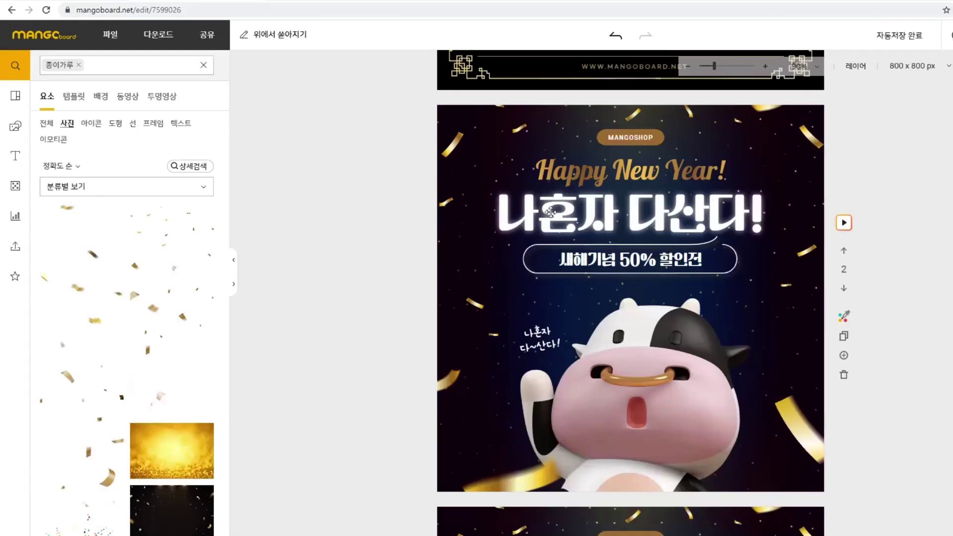
- Open slide 3's Dynamic (gif/MP4) settings and set the first 사진 element's effect to 커지며 사라지기
left_click(158, 34)
left_click(449, 126)
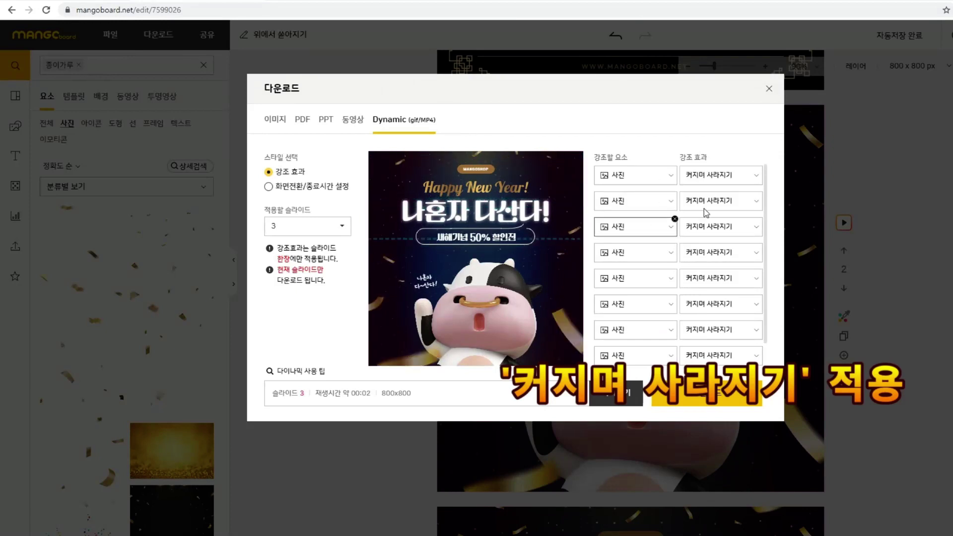
left_click(723, 184)
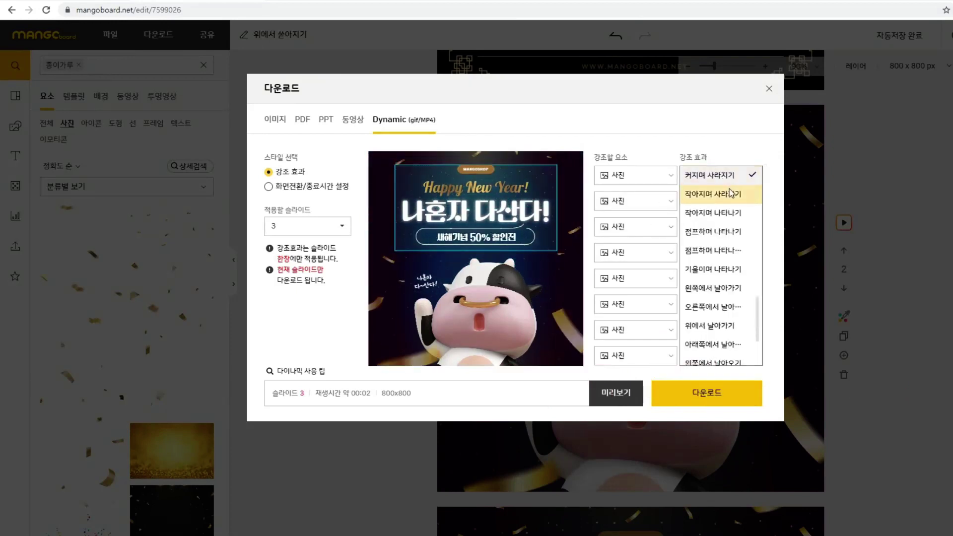
left_click(727, 175)
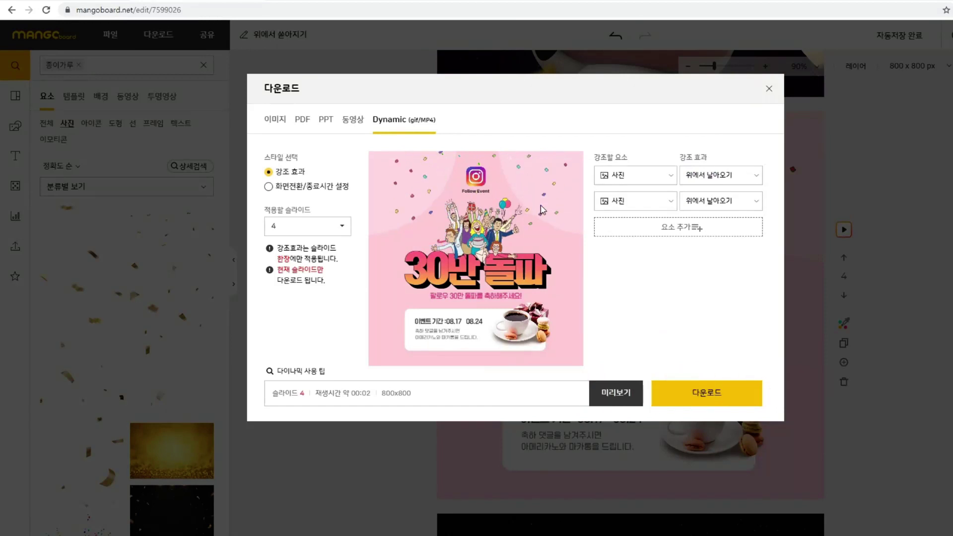
- Set the effect of both confetti 사진 elements on slide 4 to 커지며 사라지기
left_click(719, 175)
scroll(714, 277, "down", 2)
left_click(713, 318)
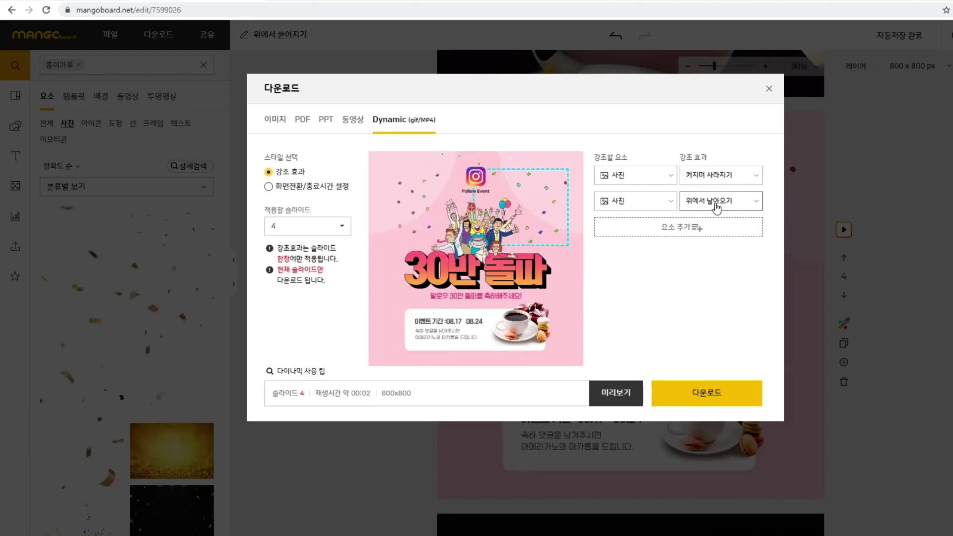
left_click(716, 203)
scroll(715, 278, "down", 2)
left_click(709, 296)
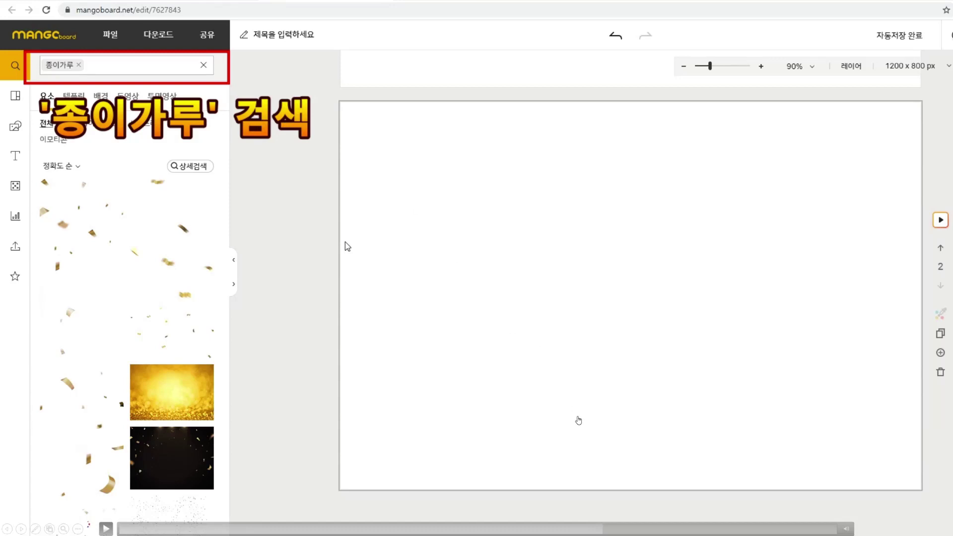
- Place two gold confetti images and one multicoloured confetti image side by side on blank slide 2 from the 종이가루 results
left_click_drag(73, 247, 456, 261)
left_click_drag(188, 247, 614, 233)
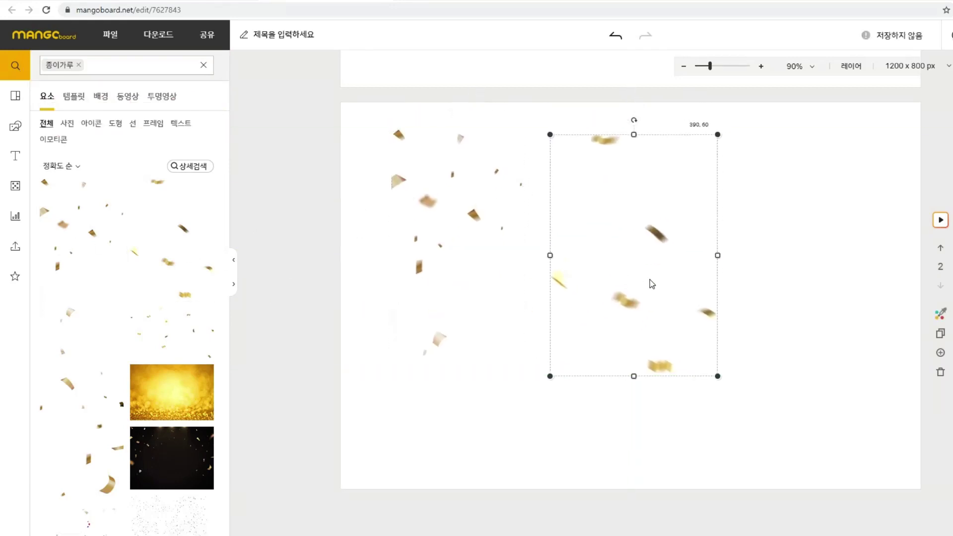
scroll(83, 437, "down", 3)
left_click_drag(83, 438, 759, 258)
left_click(637, 448)
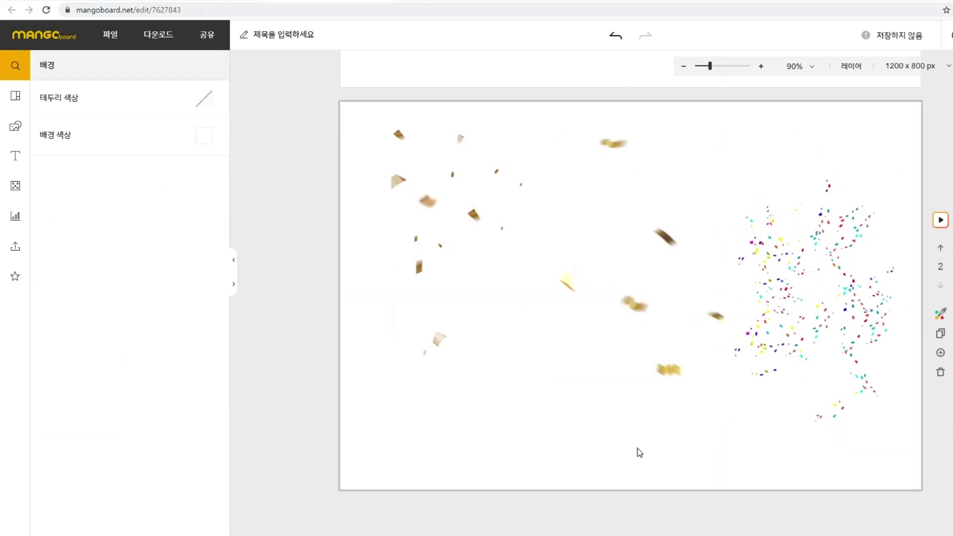
- Reposition individual banknotes in the left-hand set on slide 1 so they are spread further apart
scroll(637, 448, "up", 5)
left_click(430, 198)
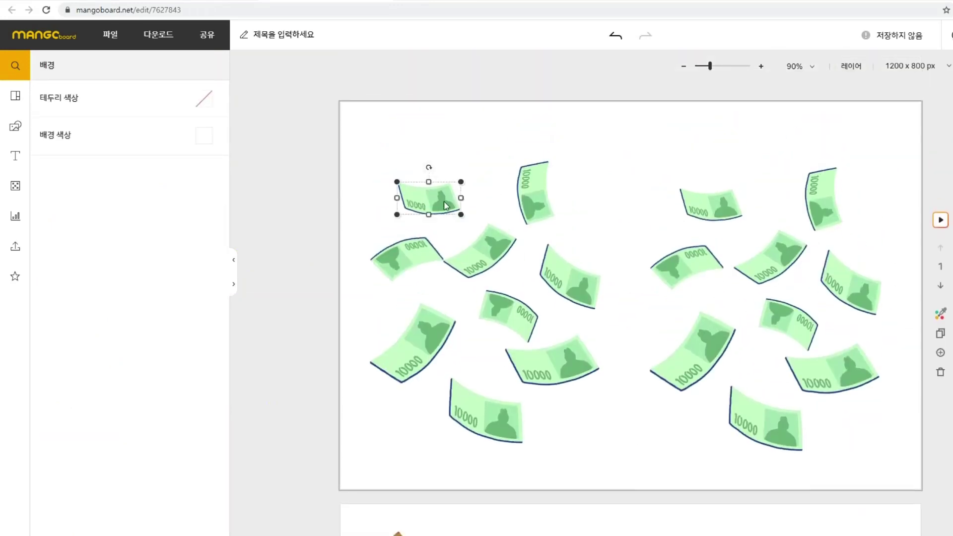
left_click_drag(540, 201, 540, 195)
left_click(479, 250)
left_click_drag(407, 258, 397, 265)
left_click(421, 335)
left_click(508, 318)
left_click(571, 278)
left_click(487, 414)
left_click(638, 449)
- Group all the banknotes in the right half of slide 1 into one object
left_click_drag(635, 150, 920, 479)
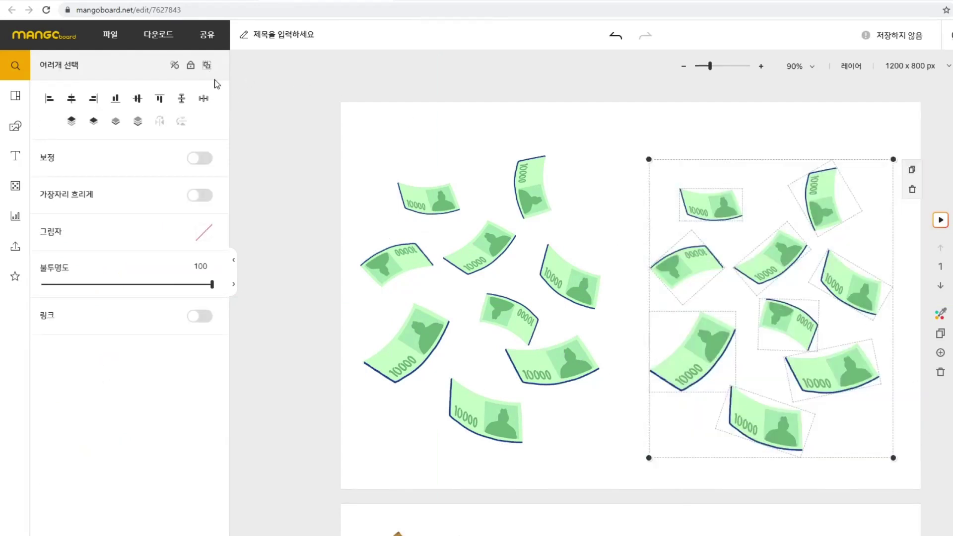
left_click(207, 65)
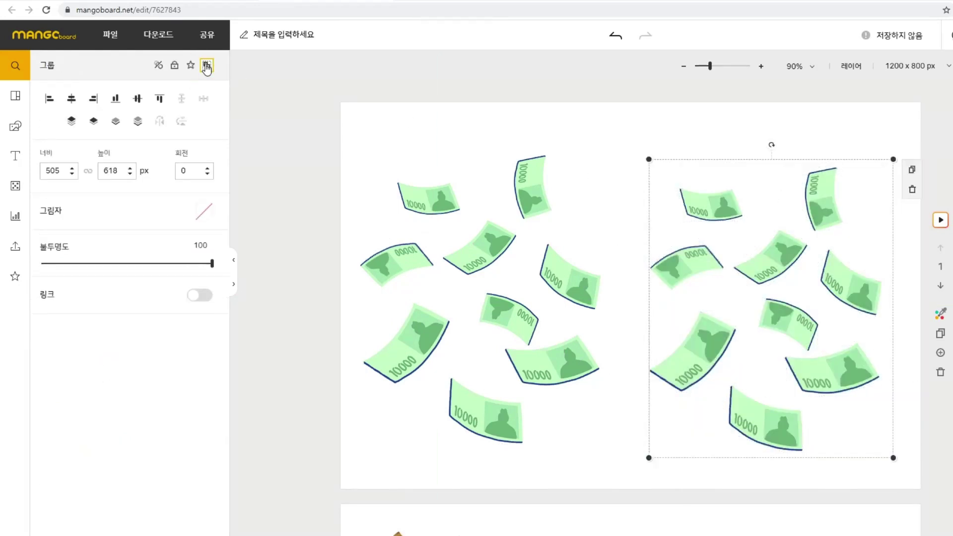
left_click(279, 93)
- Nudge the grouped banknotes and shift a single banknote in the left-hand set on slide 1
mouse_move(755, 279)
left_mouse_down()
mouse_move(761, 283)
mouse_move(761, 271)
left_mouse_up()
left_click(531, 188)
left_click_drag(565, 275, 564, 283)
left_click_drag(743, 226, 735, 221)
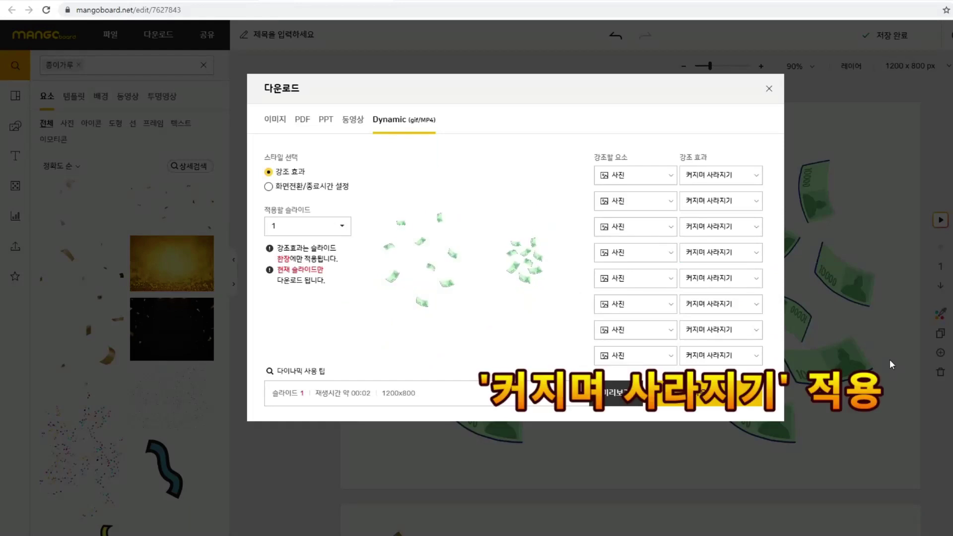
- Download slide 1's banknote animation with the 커지며 사라지기 effects
left_click(700, 393)
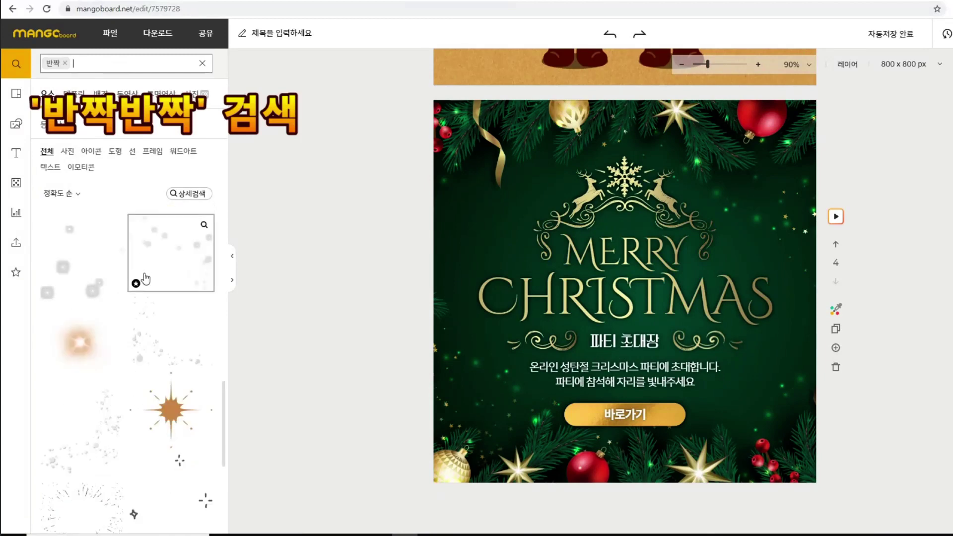
- Try to place a sparkle image from the 반짝 results on the Merry Christmas slide
left_click_drag(150, 291, 428, 259)
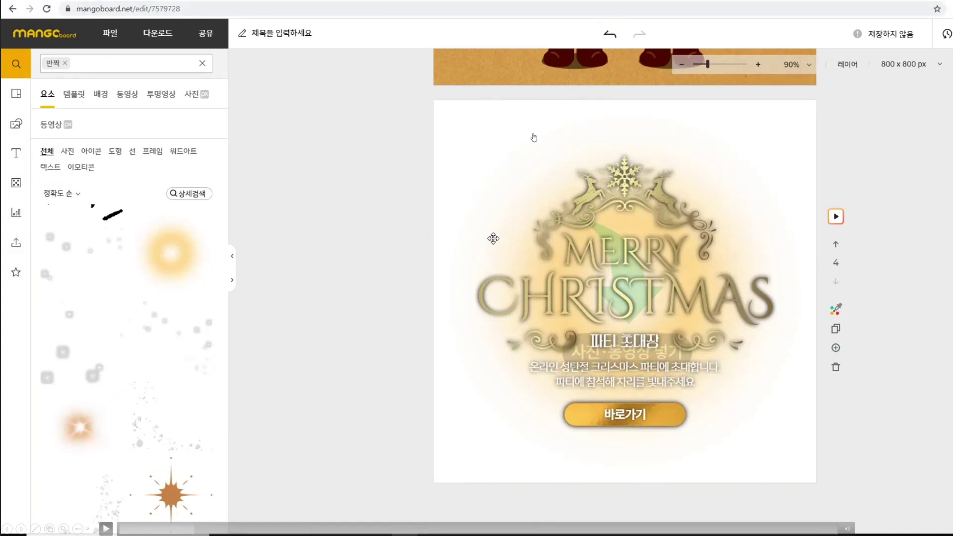
left_click(368, 254)
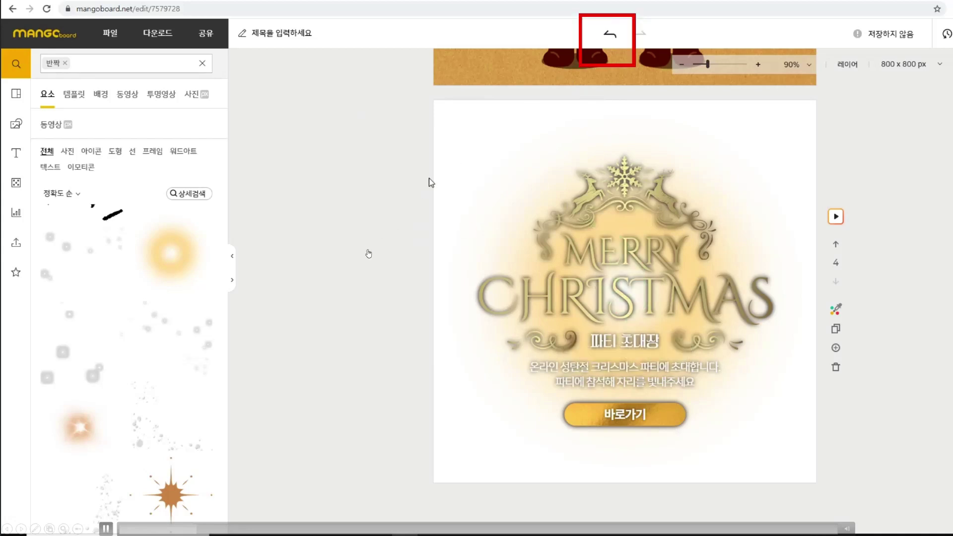
left_click(369, 252)
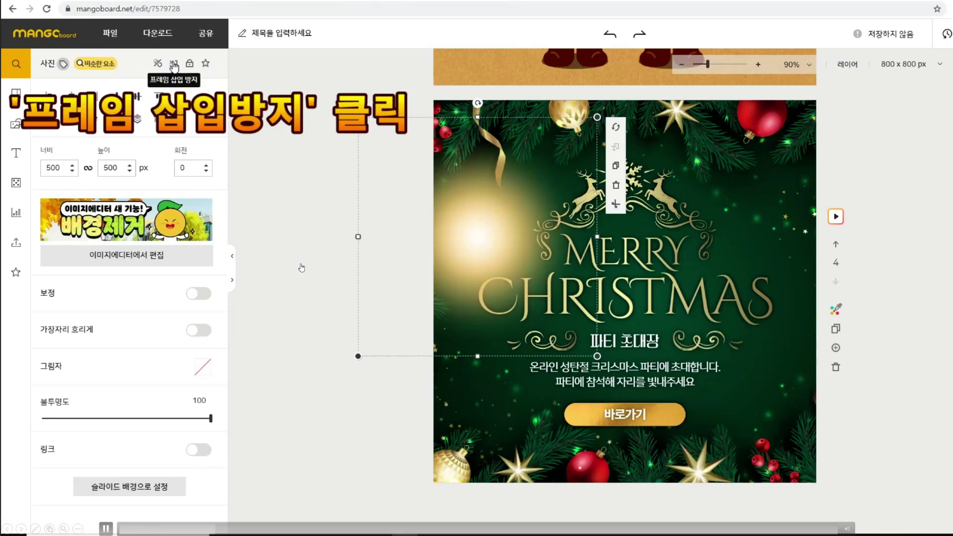
- Enable 프레임 삽입 방지 for the yellow glow photo and fit it below the gold ribbon on the Christmas slide
left_click(174, 64)
left_click_drag(573, 278, 636, 252)
left_click(302, 268)
- Add the orange star-flare photo with 프레임 삽입 방지 enabled, shrink it and place it left of the invitation text
left_click(77, 426)
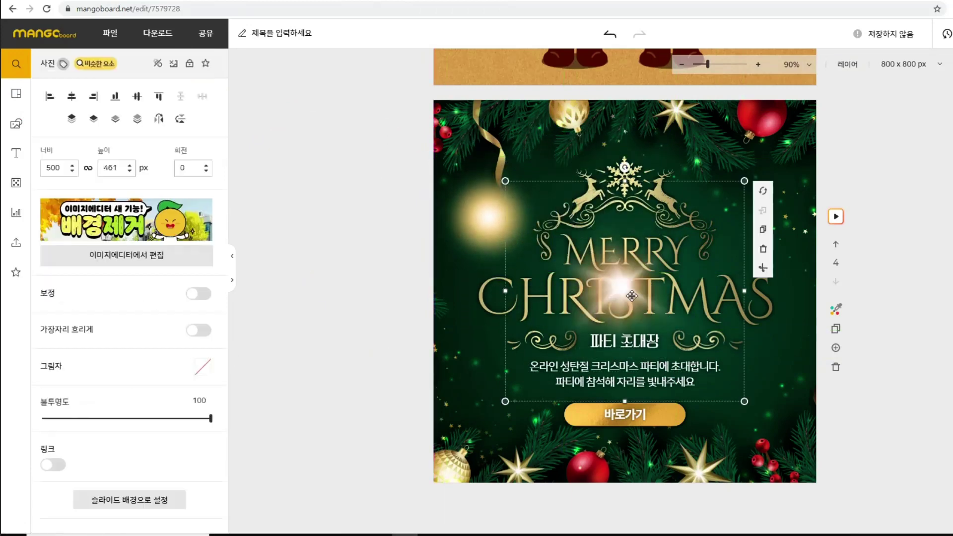
left_click(178, 66)
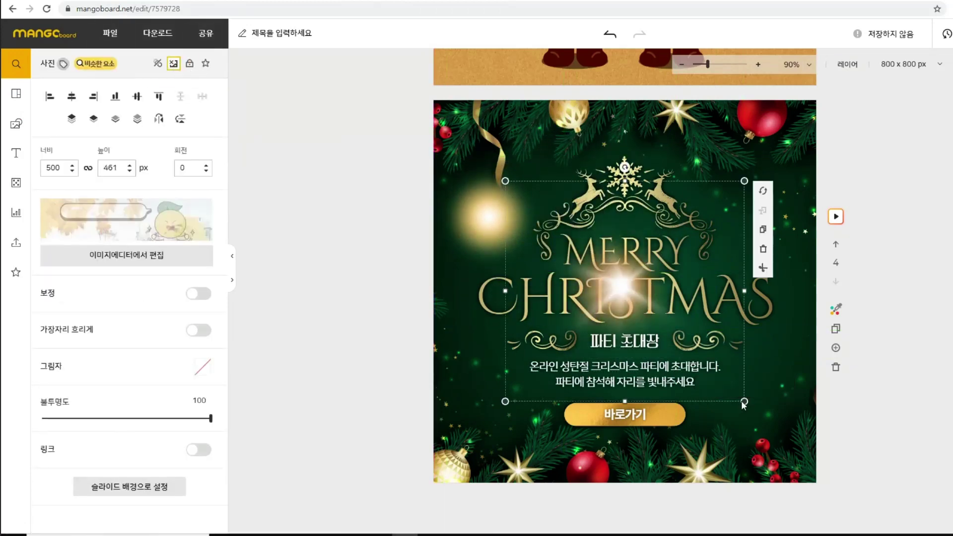
left_click_drag(744, 401, 637, 298)
left_click_drag(571, 240, 481, 361)
left_click(338, 377)
- Add another orange star-flare photo from the 반짝 results, shrink it and place it beside the invitation text, opposite the first flare
scroll(121, 409, "down", 1)
scroll(120, 409, "down", 5)
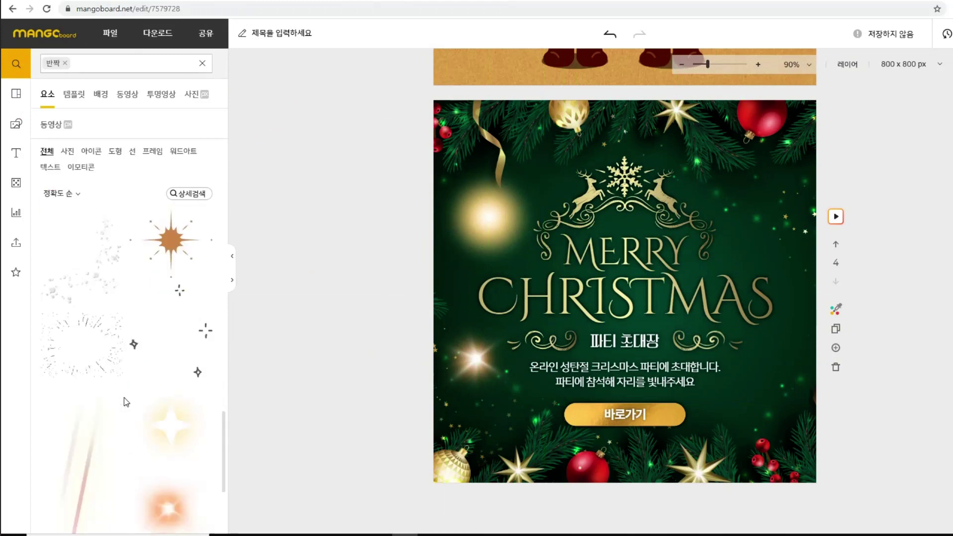
left_click(169, 454)
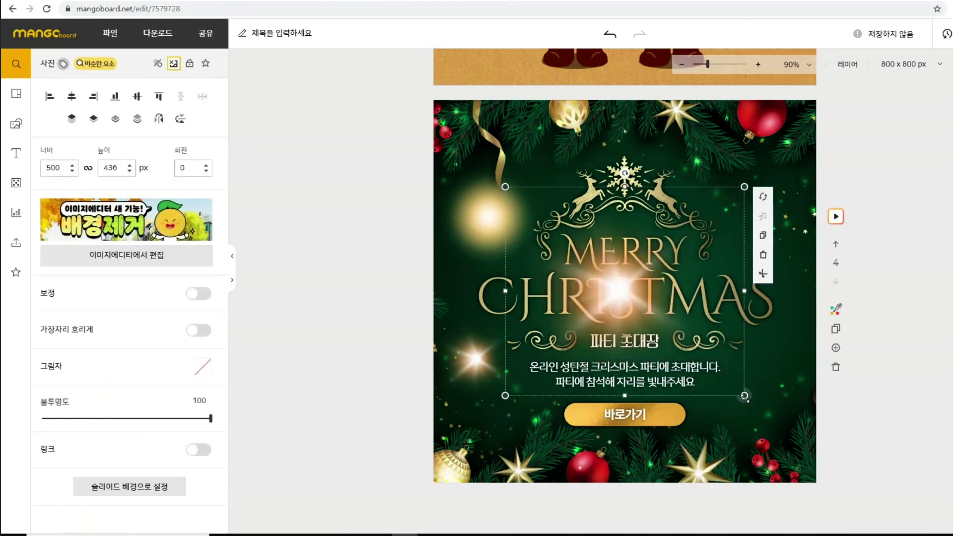
left_click_drag(744, 396, 694, 357)
left_click_drag(601, 268, 744, 357)
left_click(336, 379)
- Add the pink star-flare photo from the 반짝 results and move it off the Christmas title, up beside the reindeer ornament
scroll(198, 425, "down", 4)
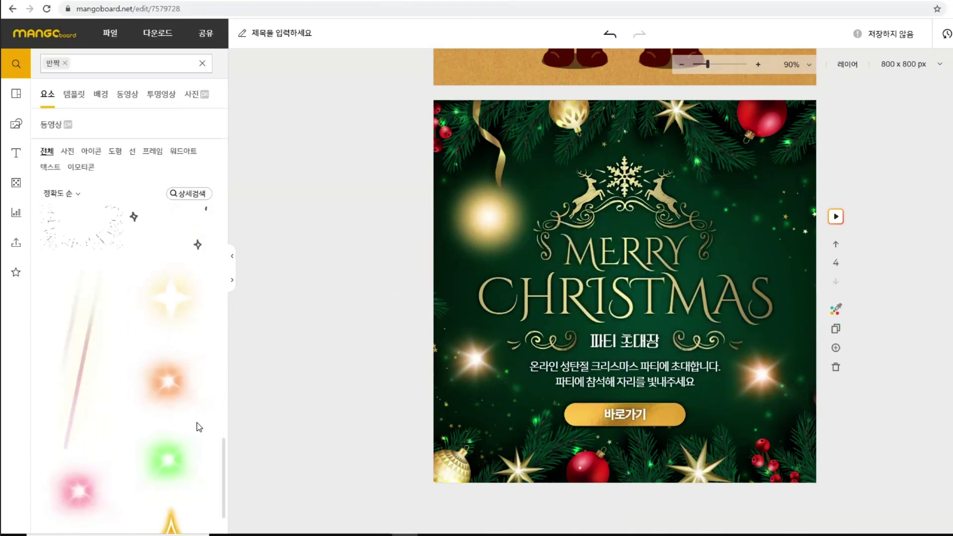
left_click(90, 330)
key("ctrl+z")
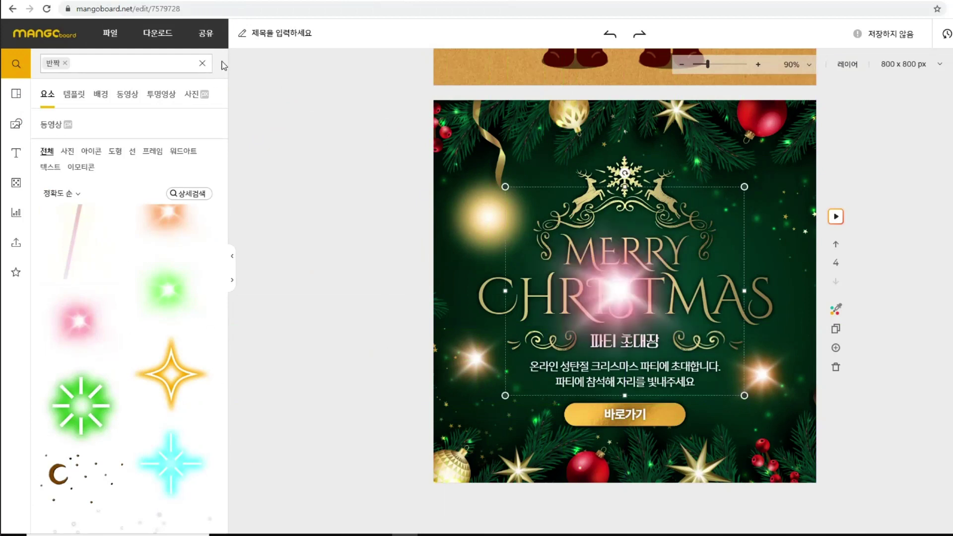
left_click(171, 63)
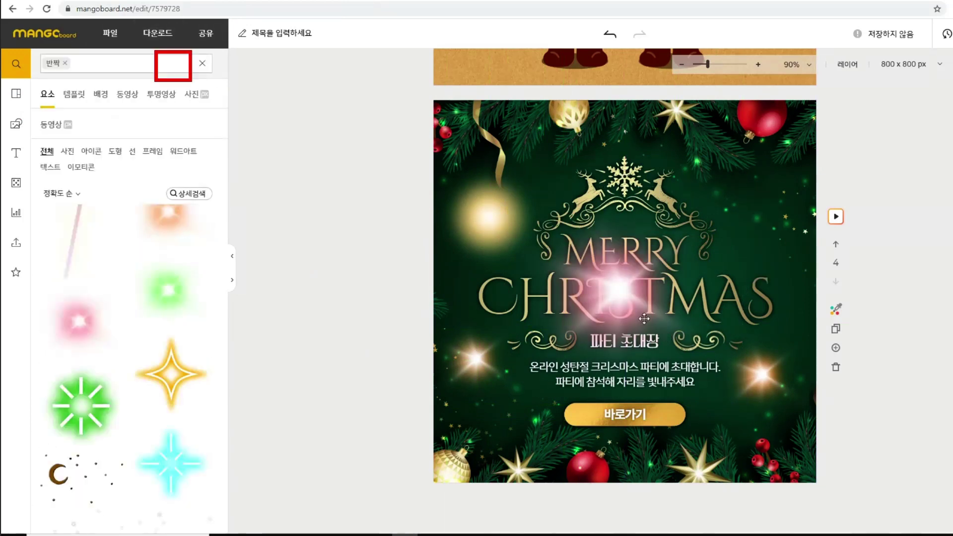
left_click_drag(644, 316, 787, 260)
left_click(426, 315)
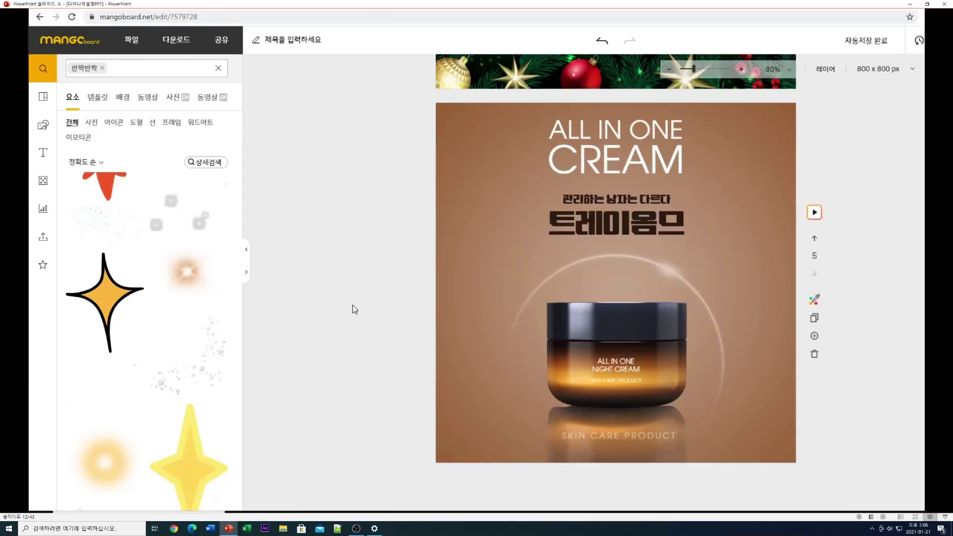
- Place the orange flare photo on the light arc above the cream jar and preview it with the 반짝이기 emphasis effect
left_click_drag(185, 273, 638, 241)
left_click(340, 344)
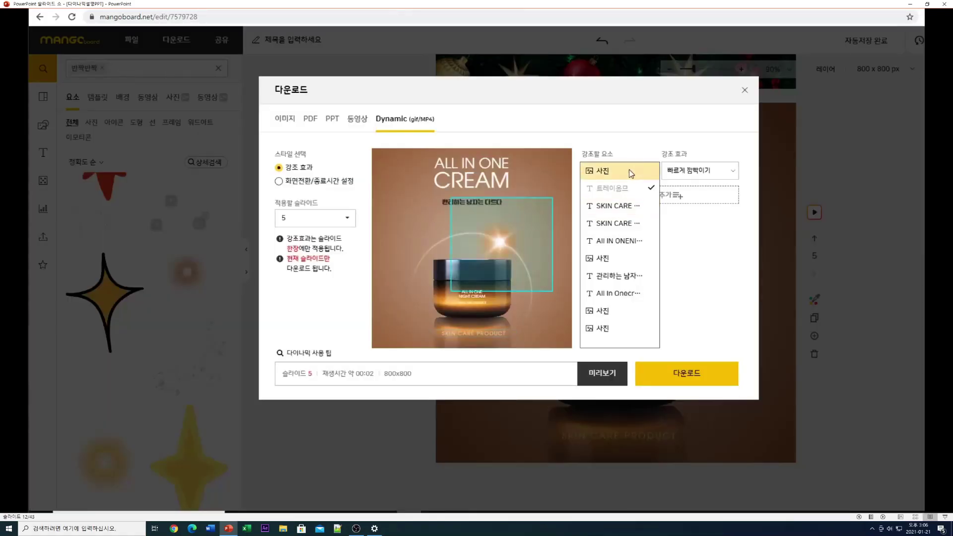
left_click(629, 171)
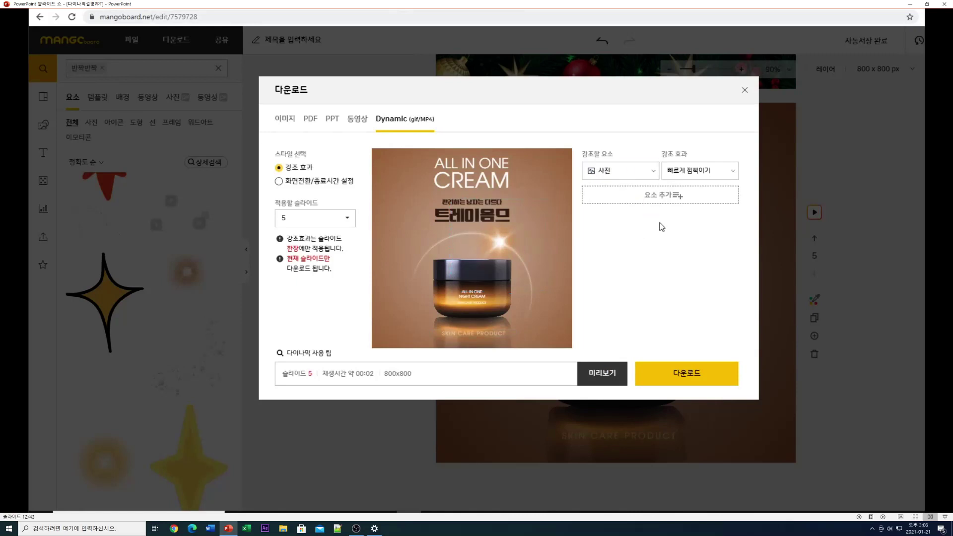
left_click(692, 173)
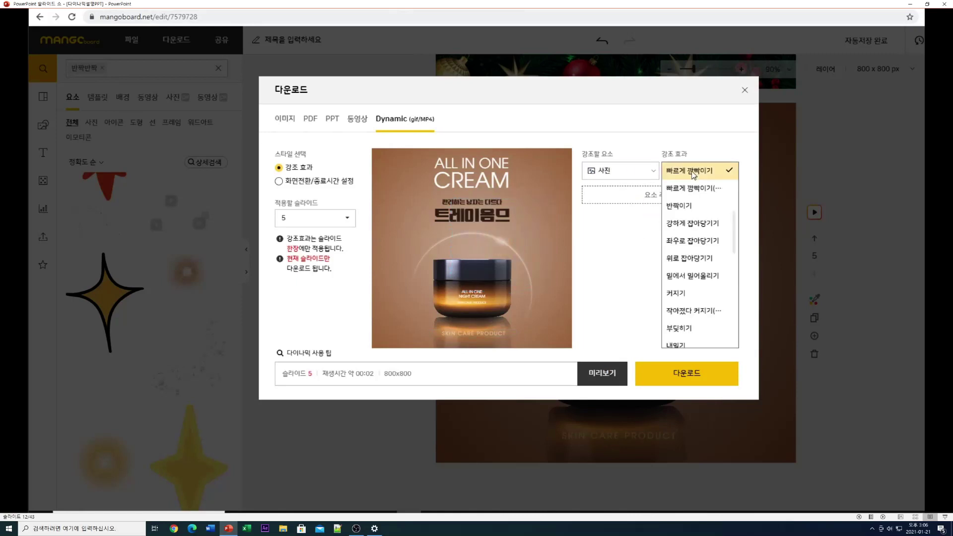
left_click(695, 205)
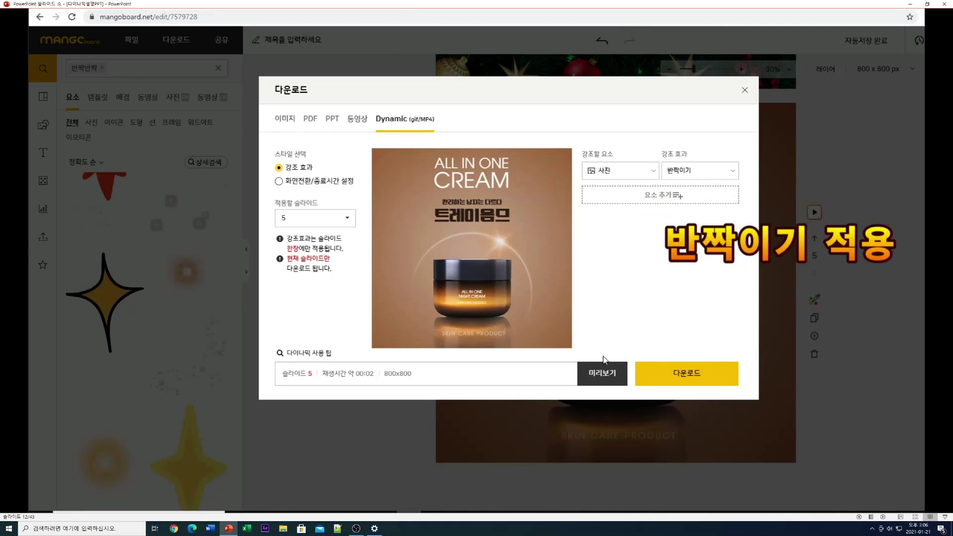
left_click(603, 370)
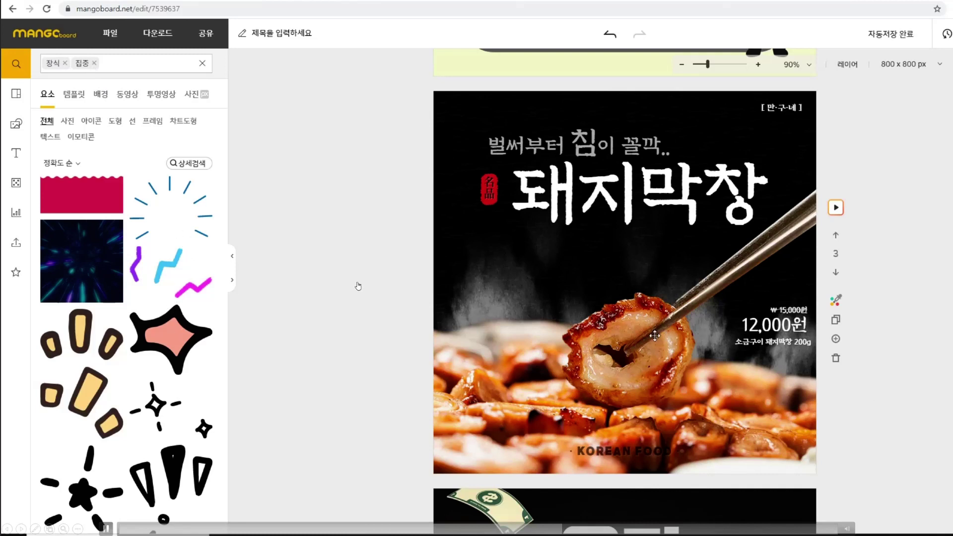
- Add the radiating-lines icon from the 집중 results to the 돼지막창 slide, colour it white and enlarge it around the meat
scroll(169, 213, "down", 3)
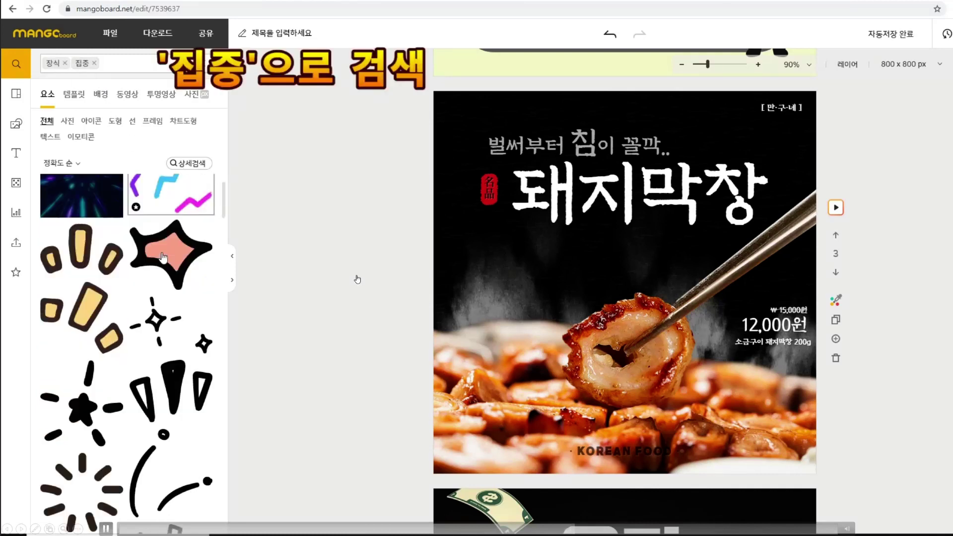
left_click_drag(164, 238, 613, 278)
left_click(202, 207)
left_click(255, 272)
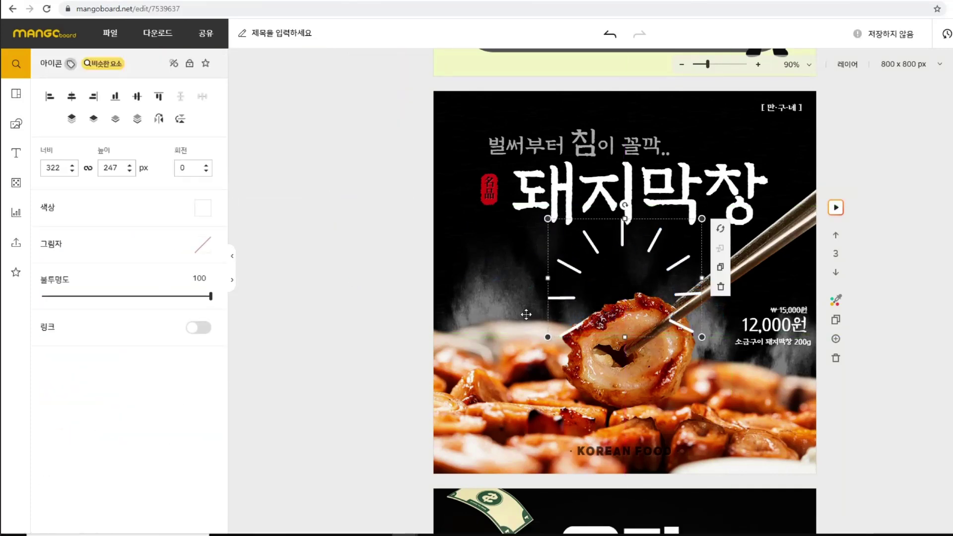
left_click_drag(547, 338, 502, 371)
- Open the Dynamic emphasis settings for slide 3 and browse the effects for the radiating-lines icon
left_click(836, 208)
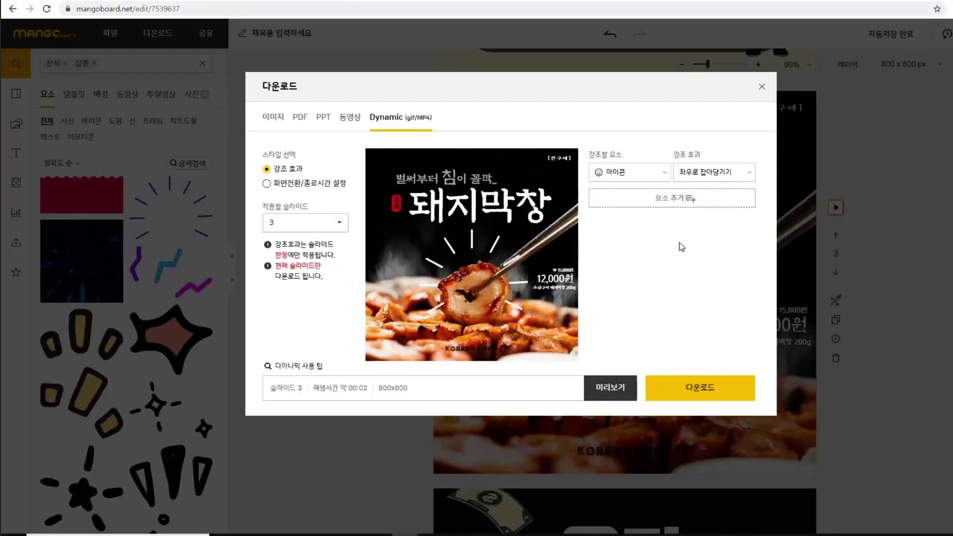
left_click(709, 172)
scroll(714, 258, "down", 3)
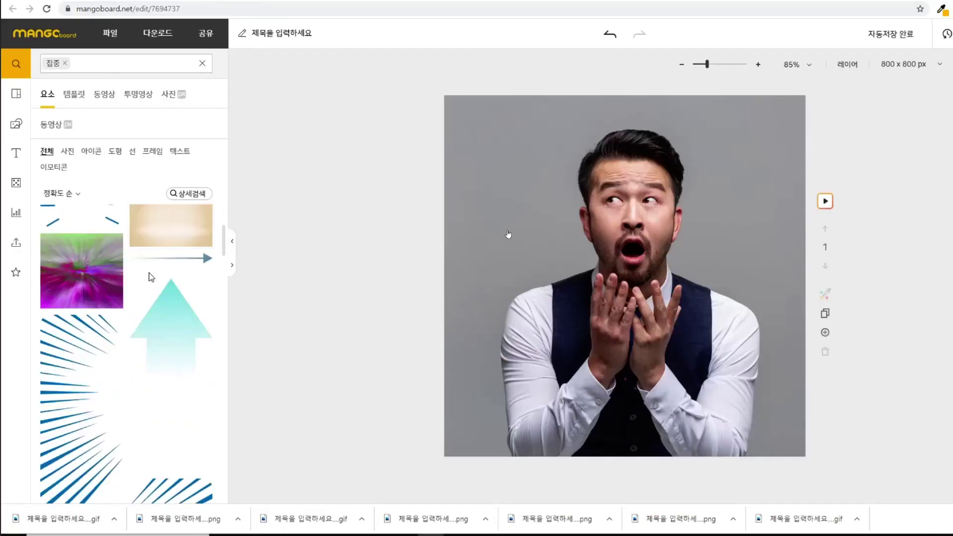
- Add the thin radial-lines icon from the 집중 results and enlarge it around the surprised man's head
scroll(151, 276, "down", 10)
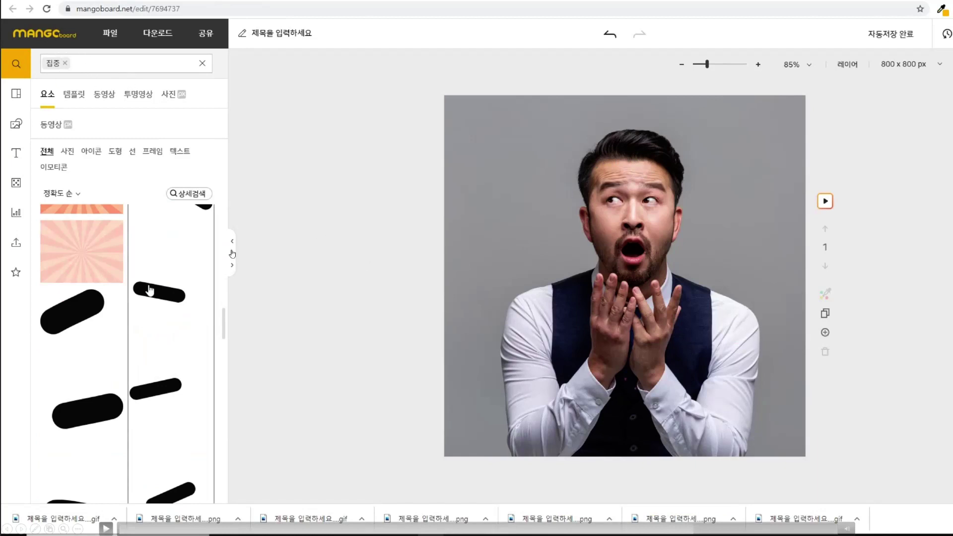
scroll(149, 290, "down", 5)
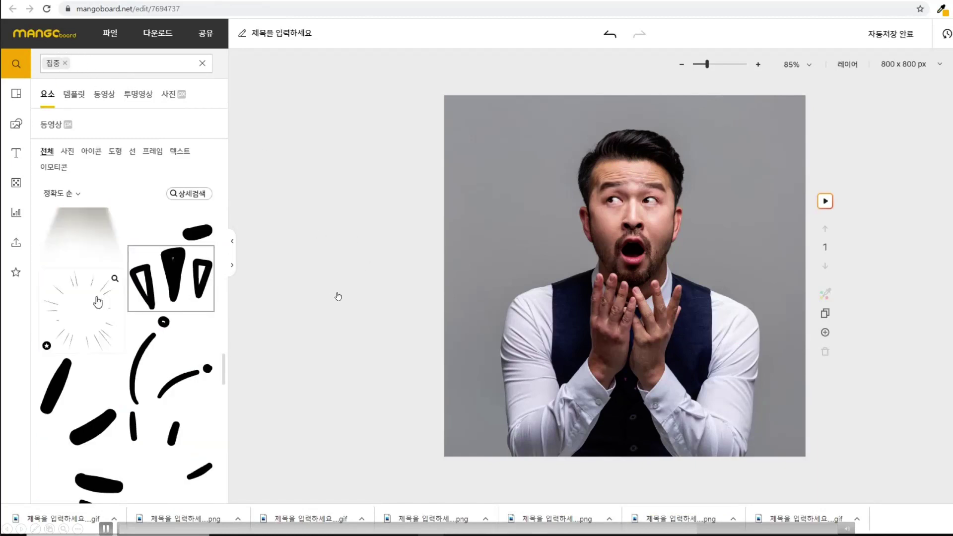
left_click(80, 306)
left_click_drag(748, 304, 770, 343)
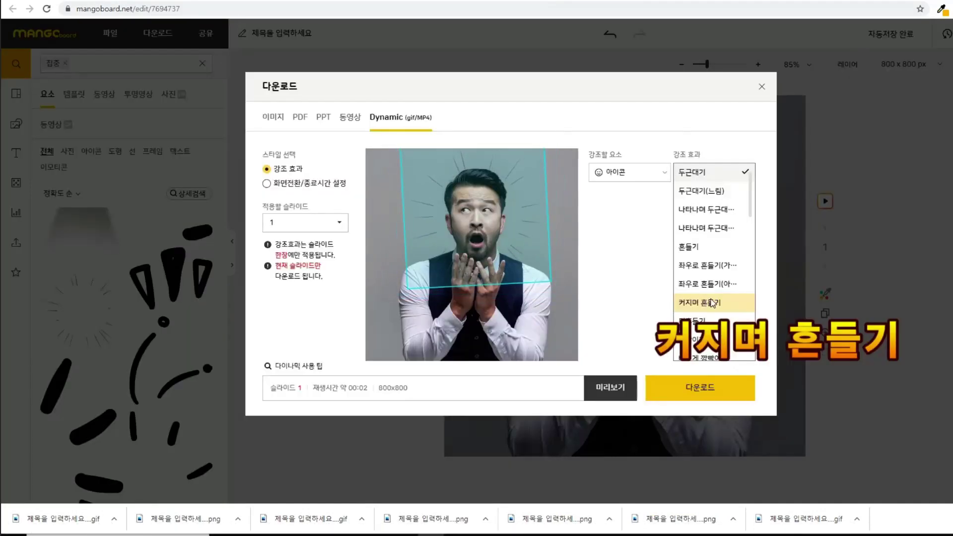
- Compare the emphasis effects on the radial-lines icon of slide 1 and apply 커지며 사라지기
scroll(712, 303, "down", 2)
scroll(712, 303, "down", 1)
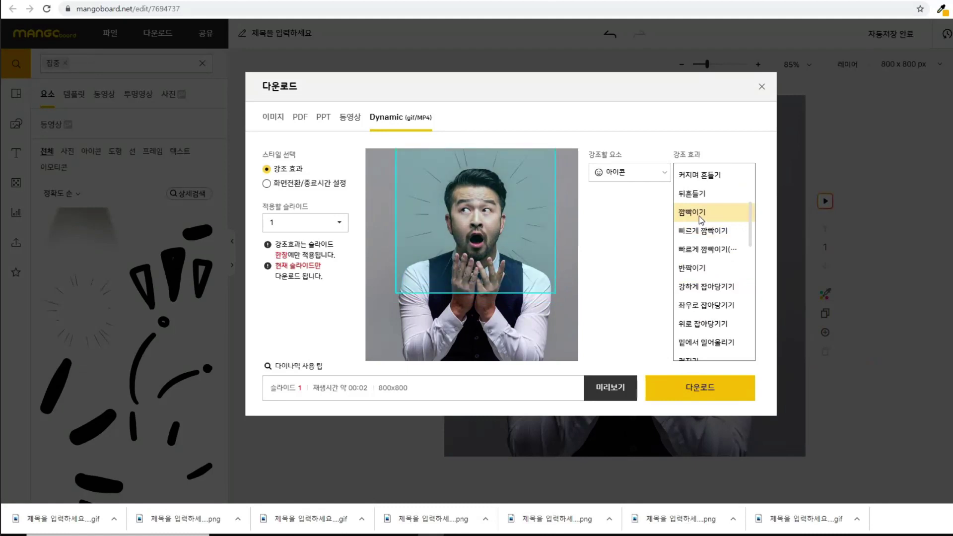
scroll(699, 216, "down", 1)
scroll(700, 273, "down", 5)
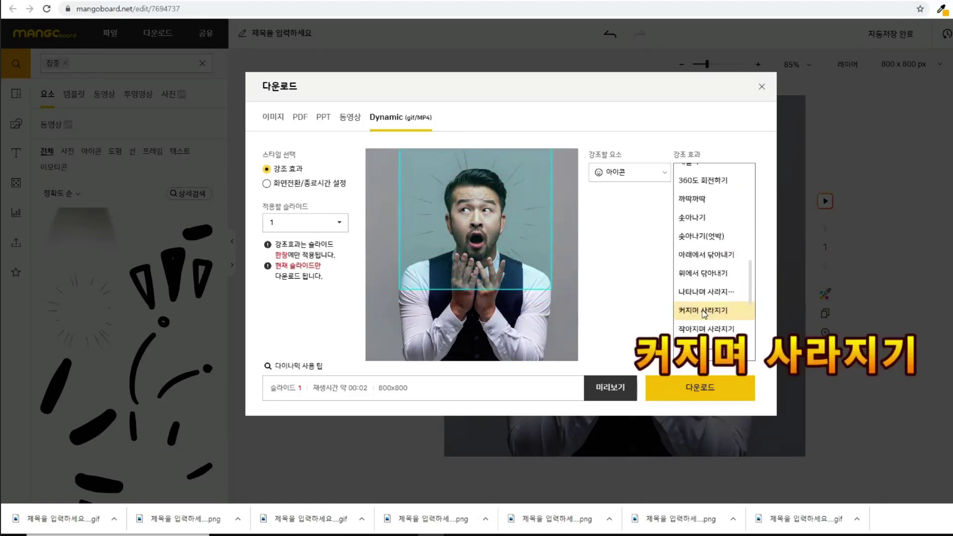
left_click(703, 311)
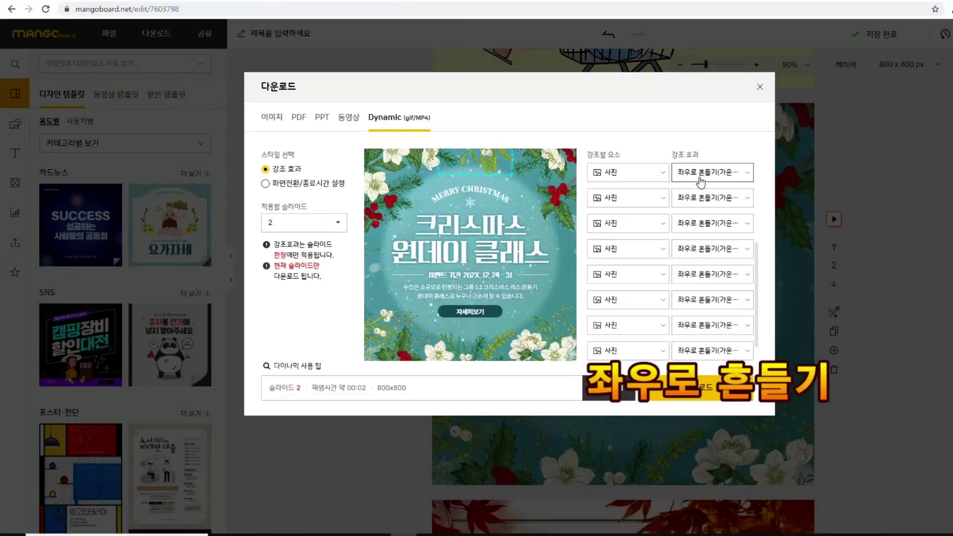
- Preview slide 2's 크리스마스 원데이 클래스 animation with the 좌우로 흔들기 effects
left_click(608, 387)
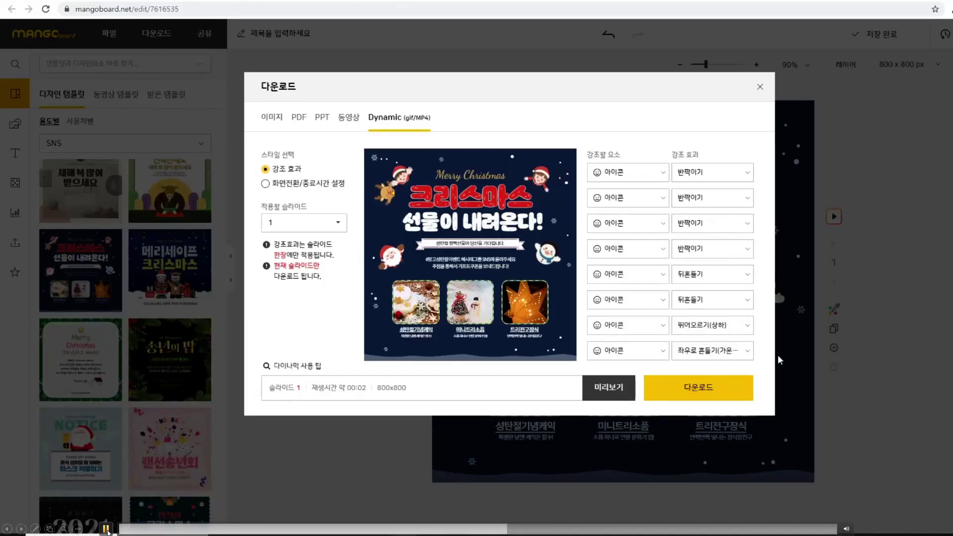
- Download the 크리스마스 선물이 내려온다 design with its 반짝이기, 뒤흔들기 and other emphasis effects
left_click(698, 387)
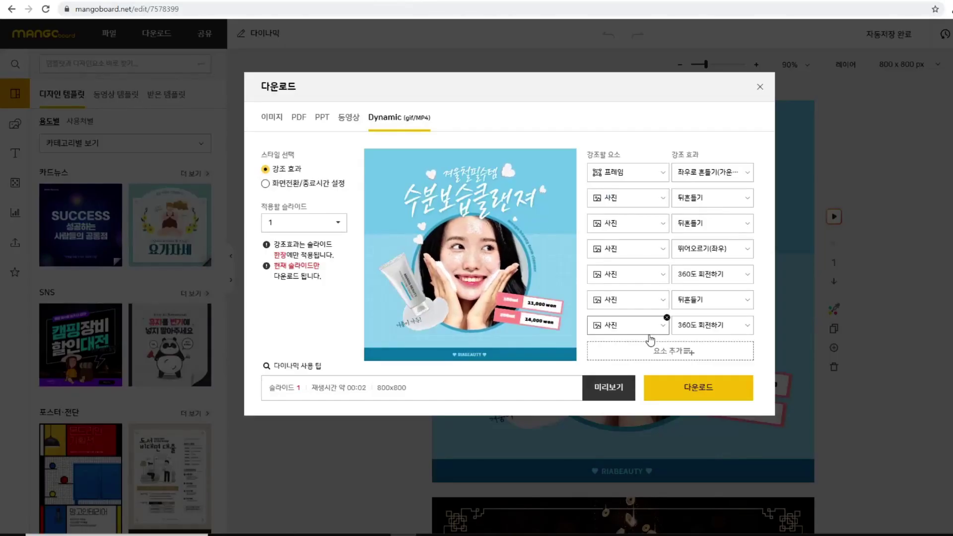
- Preview the 수분보습클렌져 design's emphasis effects on slide 1
left_click(608, 387)
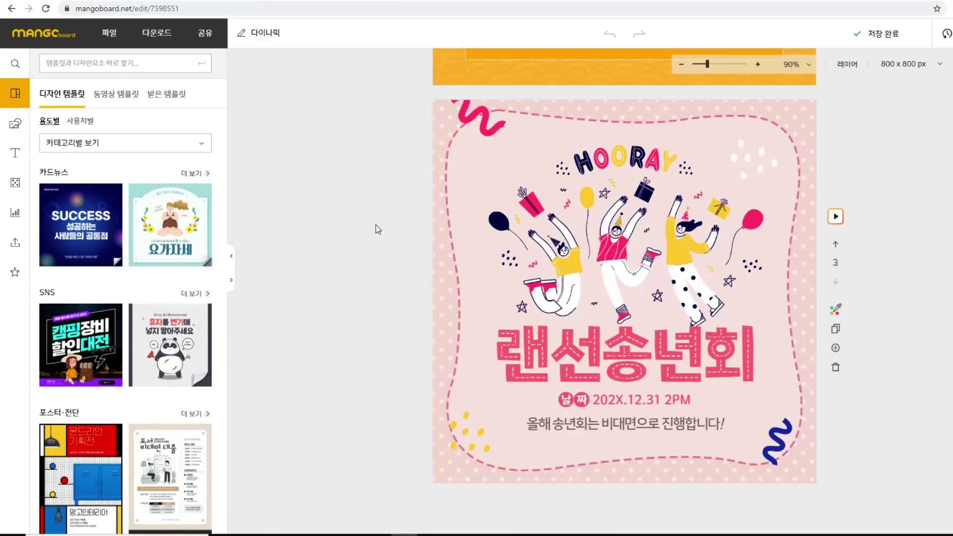
- Open the Dynamic (gif/MP4) download settings for the 랜선송년회 design
left_click(155, 31)
left_click(444, 117)
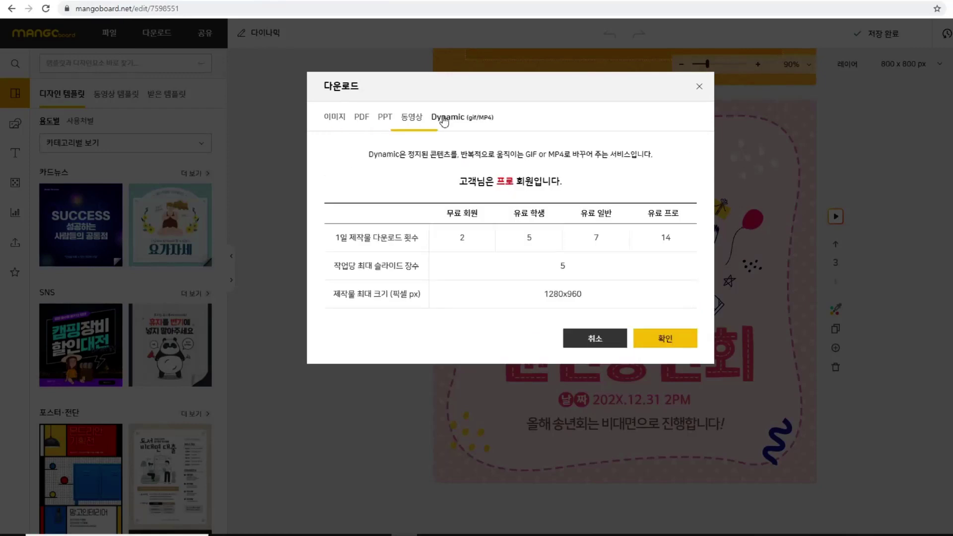
left_click(655, 340)
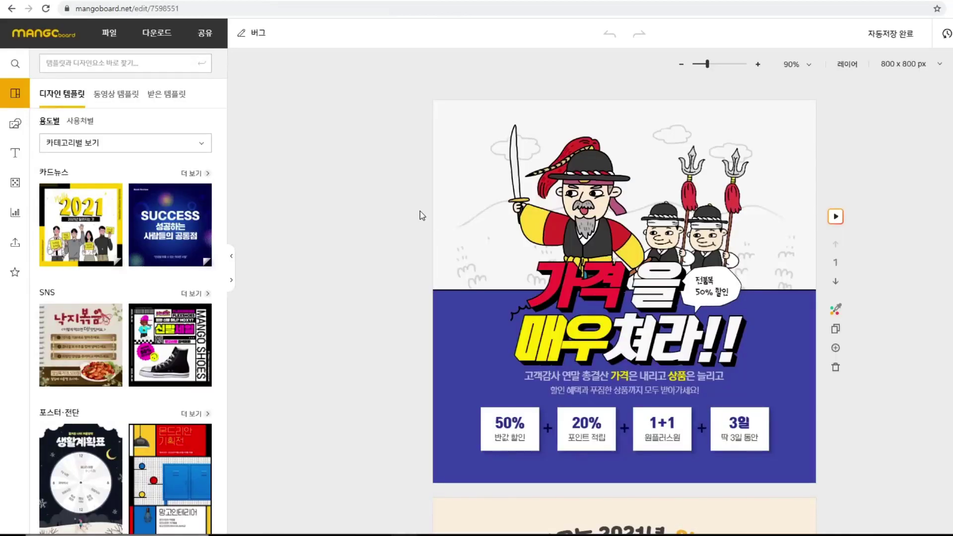
- Open the Dynamic (gif/MP4) download settings for the 가격을 매우쳐라 design
left_click(149, 32)
left_click(430, 117)
left_click(668, 339)
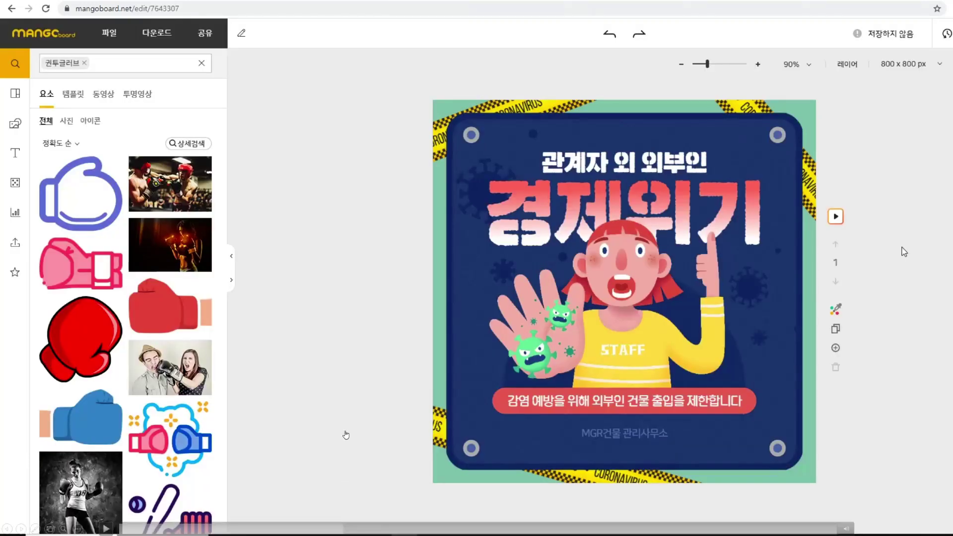
- Replace the shouting STAFF character on the 경제위기 slide with two red boxing gloves placed side by side
left_click(650, 314)
key("Delete")
left_click_drag(171, 305, 553, 313)
left_click(834, 315)
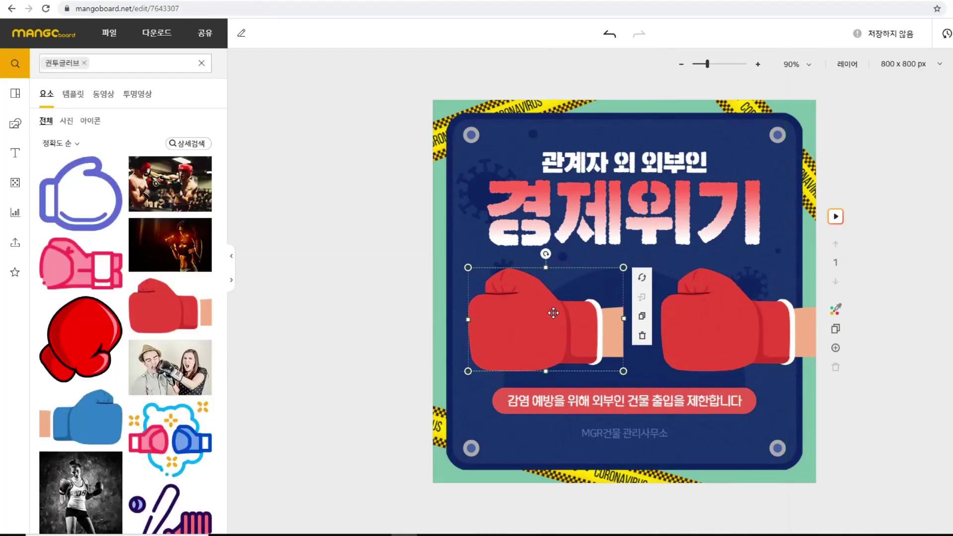
- Mirror the left boxing glove horizontally and move it against the slide's left edge, facing the other glove
left_click(159, 120)
left_click_drag(577, 311, 542, 310)
left_click(335, 327)
- Label the two boxing gloves with copies of the 관계자 외 외부인 text, changed to 물가 on the left and 실업 on the right
left_click(658, 170)
left_click_drag(657, 169, 617, 327)
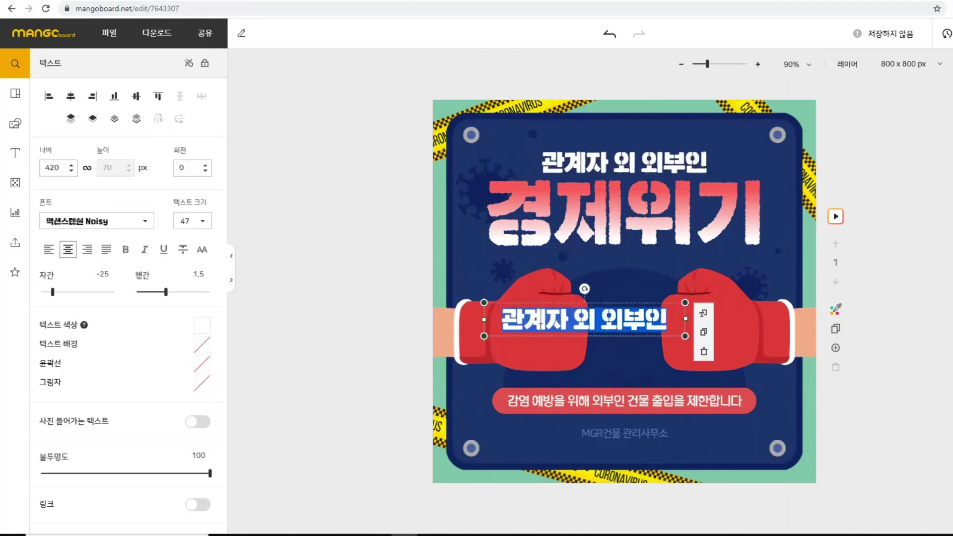
type("물가")
left_click_drag(685, 336, 705, 329)
left_click(550, 333)
double_click(704, 329)
type("ㅅ실업")
left_click(365, 318)
- Search the elements for 놀람 and place the shocked-face emoji between the two boxing gloves
left_click(123, 61)
type("놀람")
key("Return")
scroll(164, 315, "up", 10)
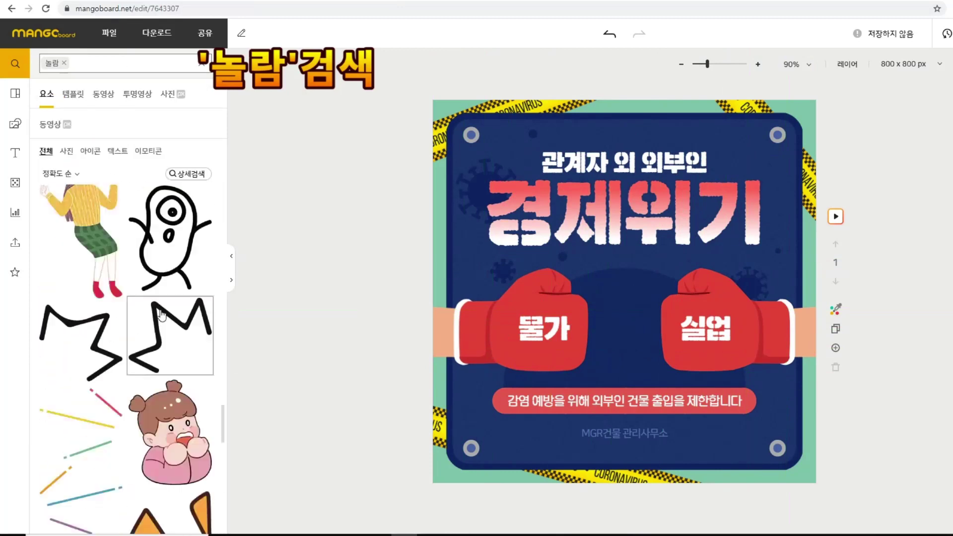
left_click_drag(81, 308, 651, 361)
- Duplicate the 물가 text above the shocked emoji, change the copy to 국민 and nudge the emoji into position below it
left_click(546, 328)
left_click(606, 341)
left_click_drag(610, 335, 626, 286)
double_click(627, 288)
type("ㄱ")
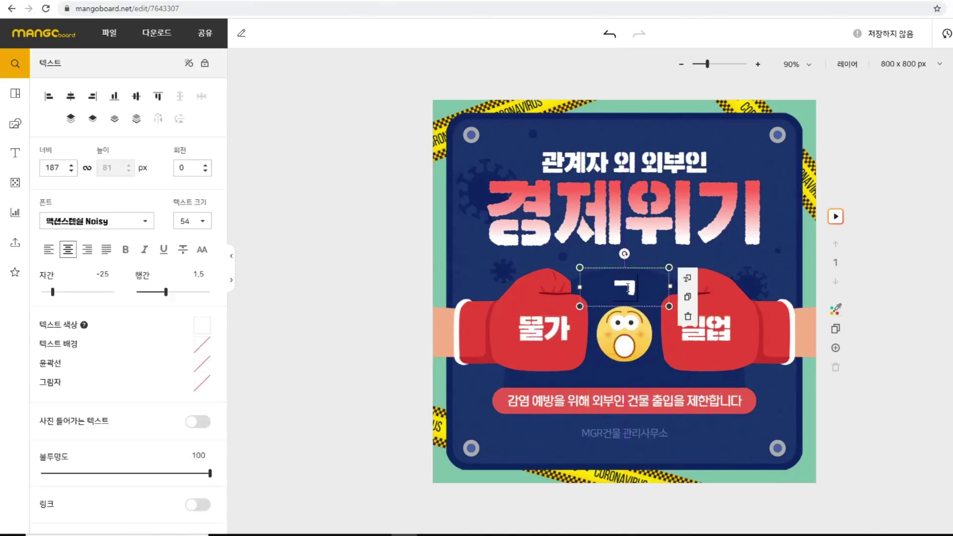
left_click(377, 302)
left_click_drag(626, 317, 631, 322)
- Group the 국민 text with the shocked emoji and move the group slightly down
left_click(629, 303)
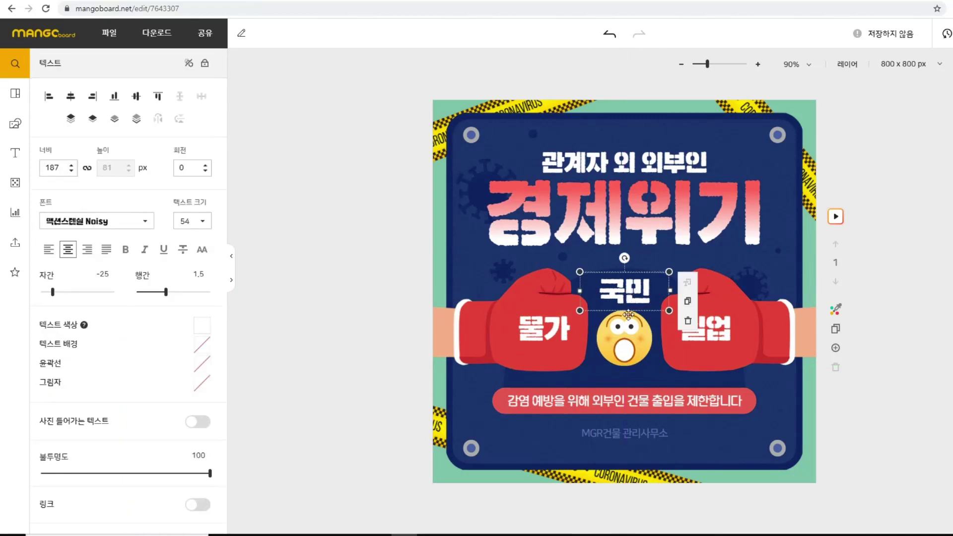
left_click(624, 323, "shift")
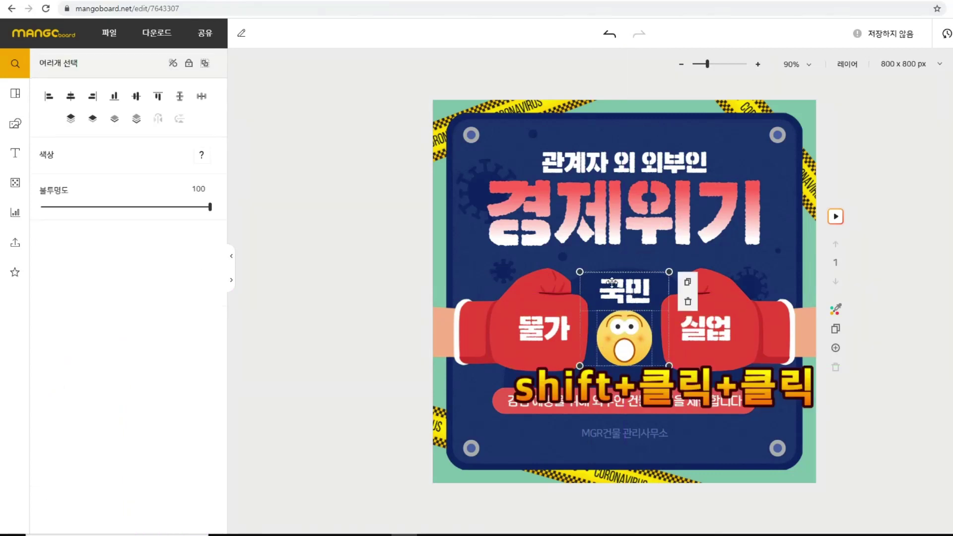
left_click(205, 63)
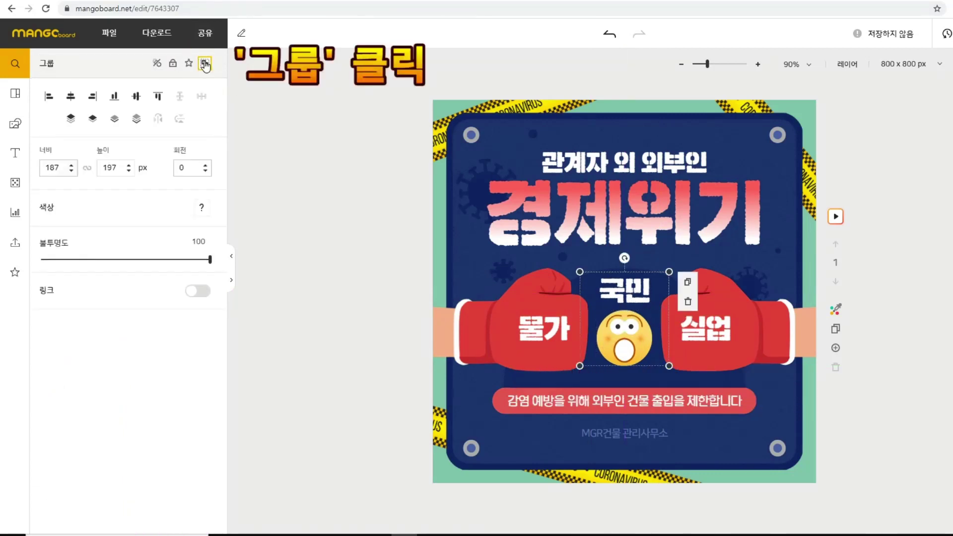
left_click(326, 189)
left_click_drag(639, 300, 639, 305)
- Group the 물가 text with the boxing glove beneath it and nudge the group to test that both move together
left_click(543, 327)
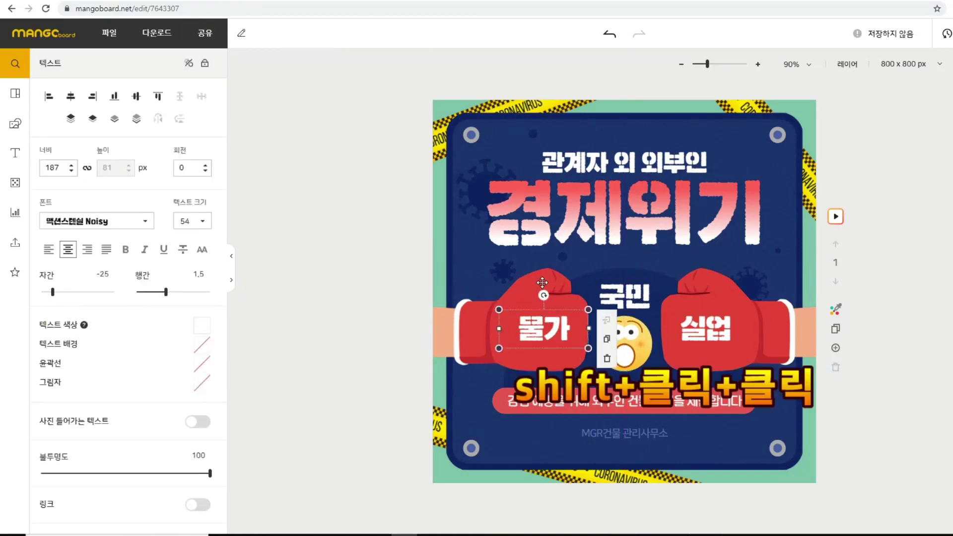
left_click(527, 276, "shift")
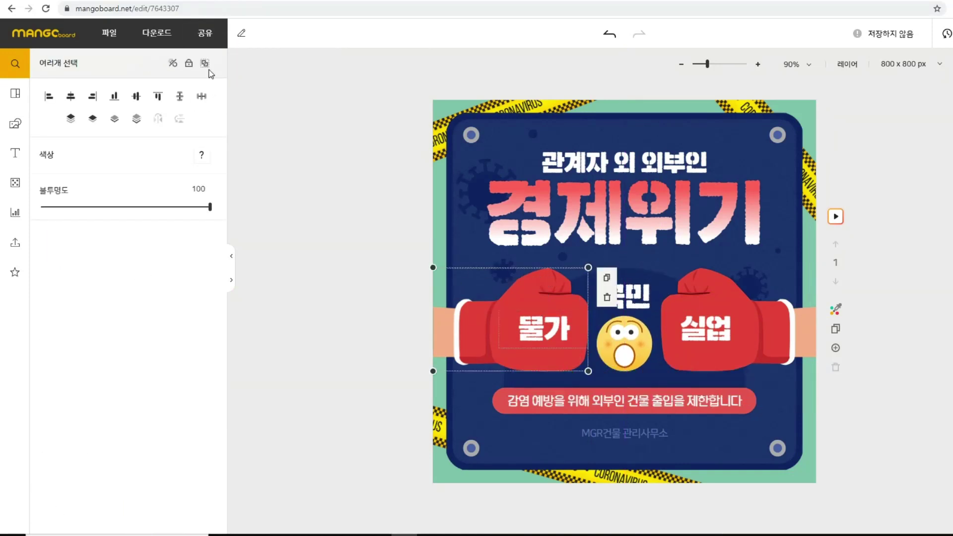
left_click(204, 63)
left_click_drag(553, 315, 553, 310)
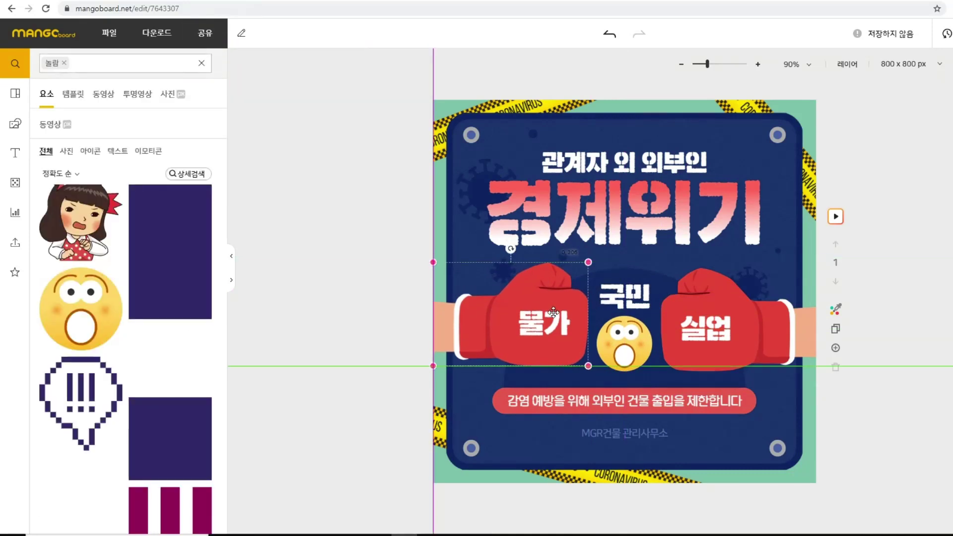
left_click(397, 340)
- Group the 실업 text with its boxing glove and check the three groups as single objects
left_click(717, 315)
left_click(724, 297, "shift")
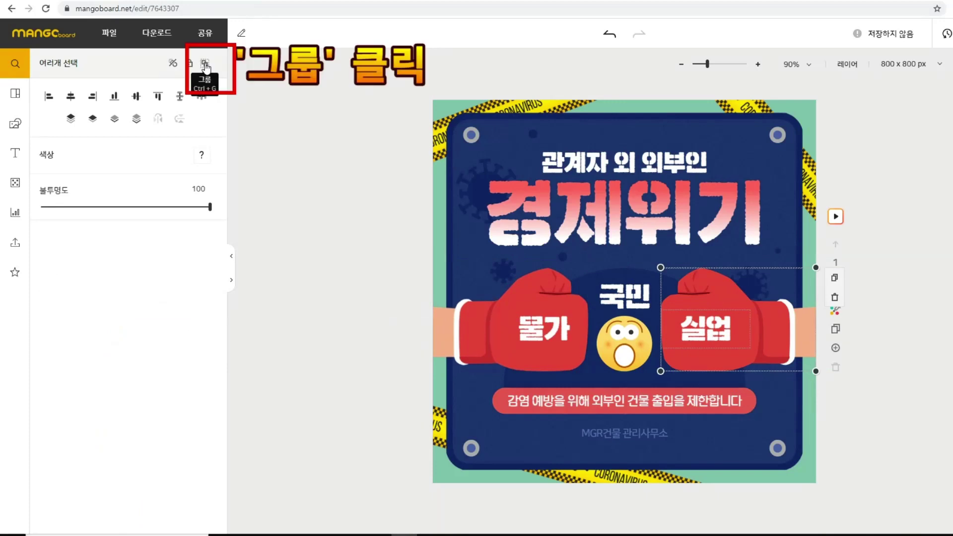
left_click(204, 63)
left_click(353, 199)
left_click(542, 325)
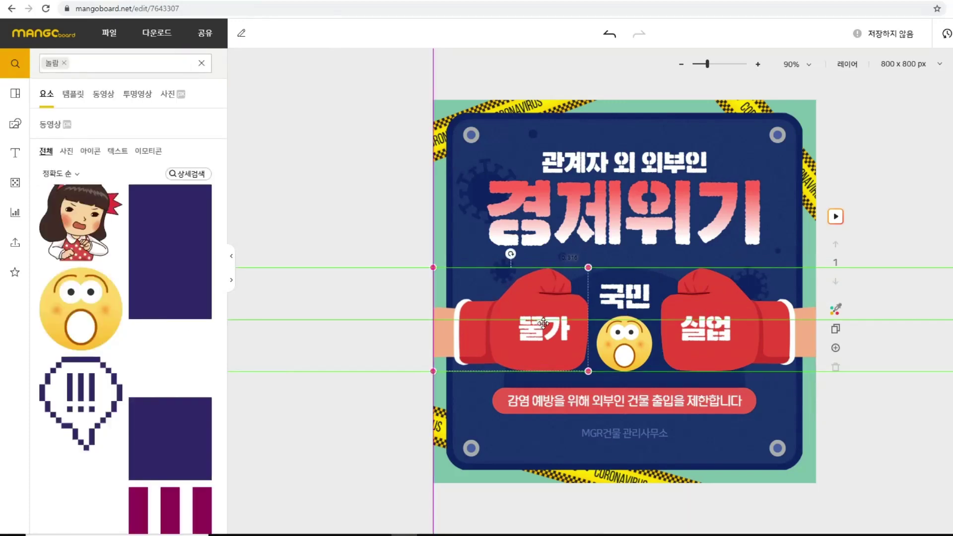
left_click_drag(723, 345, 723, 344)
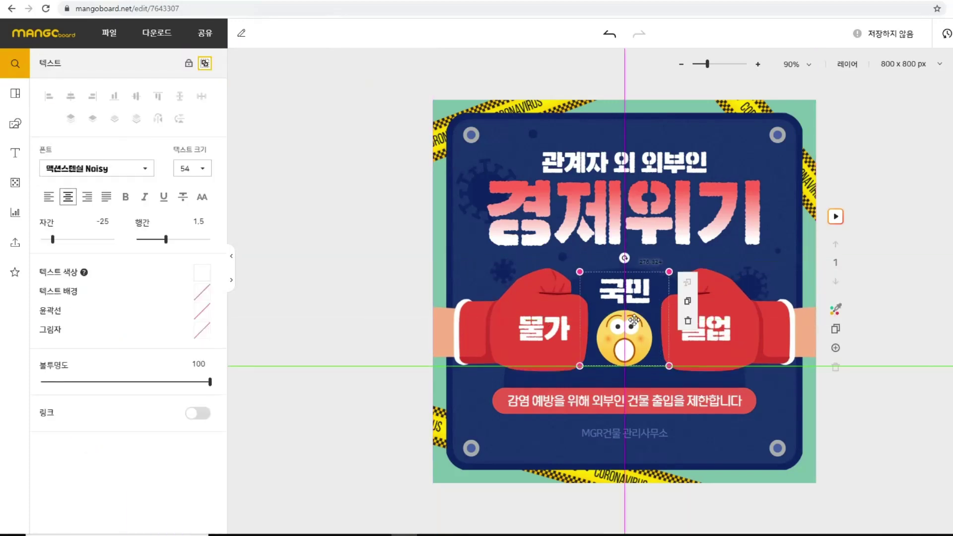
left_click(348, 312)
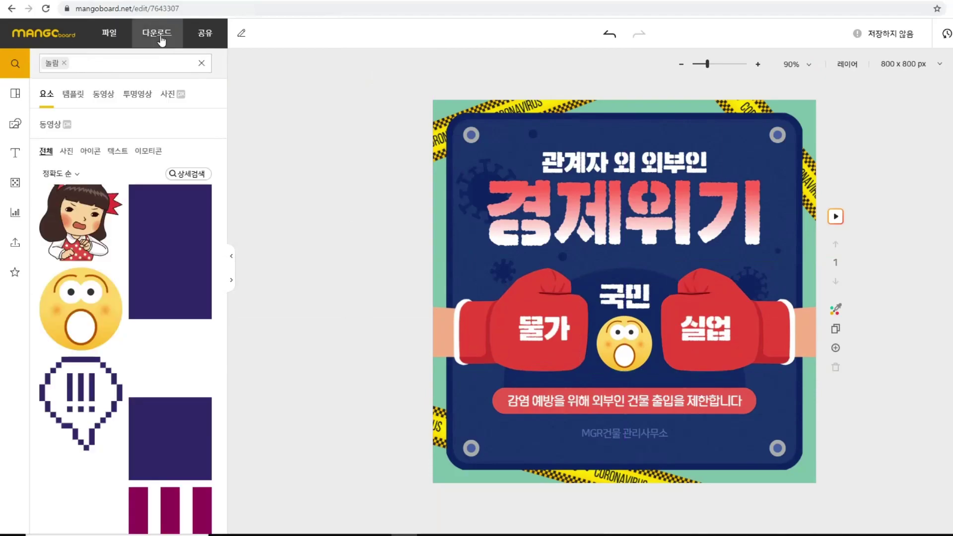
- Open the Dynamic (gif/MP4) download settings and give the 실업 glove group the effect 오른쪽에서 날아오기
left_click(159, 35)
left_click(461, 117)
left_click(662, 341)
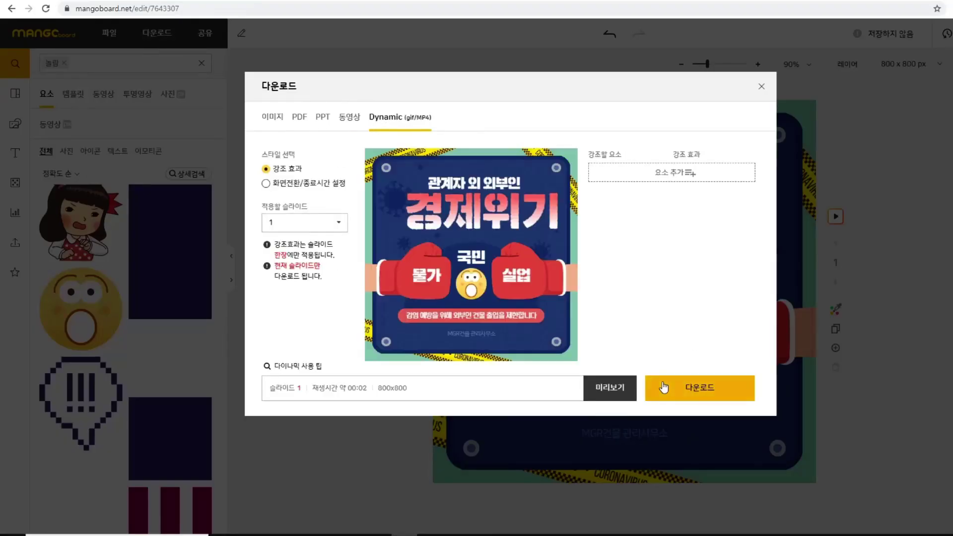
left_click(695, 172)
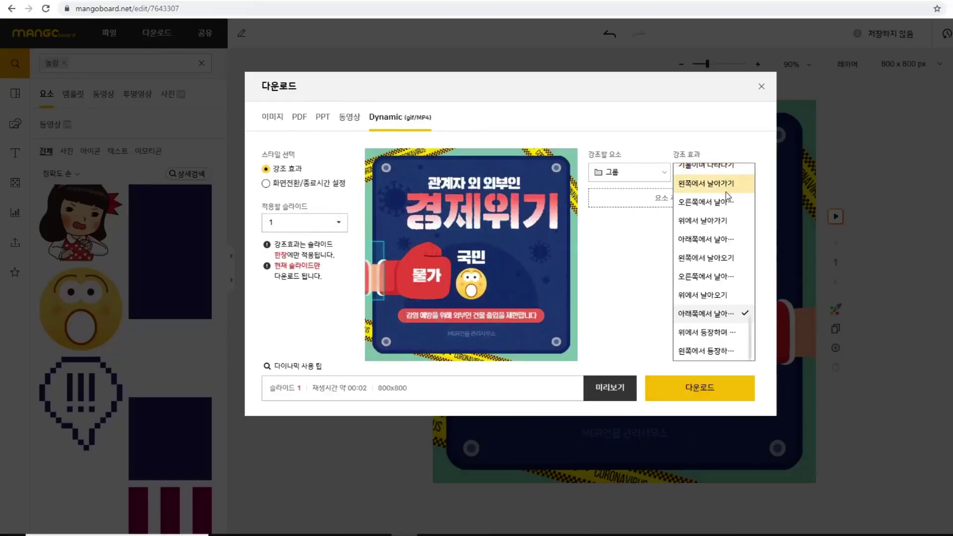
left_click(704, 278)
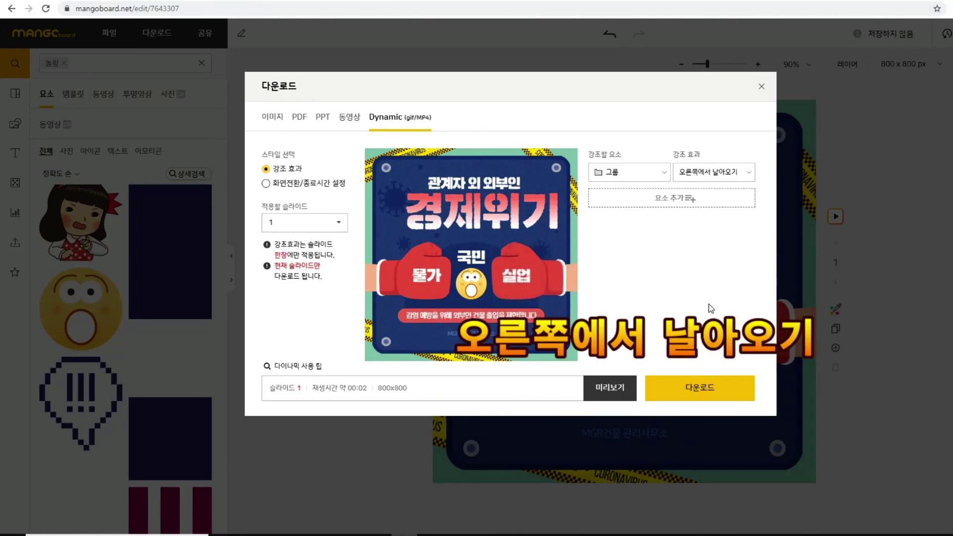
- Add the 물가 glove group as a second emphasized element with the effect 왼쪽에서 날아오기
left_click(640, 197)
left_click(642, 197)
scroll(640, 209, "up", 5)
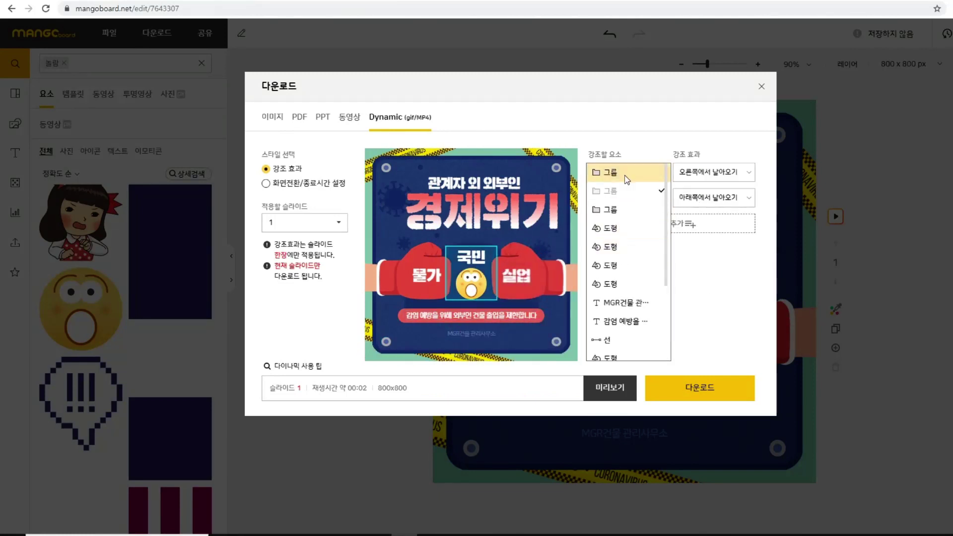
left_click(614, 210)
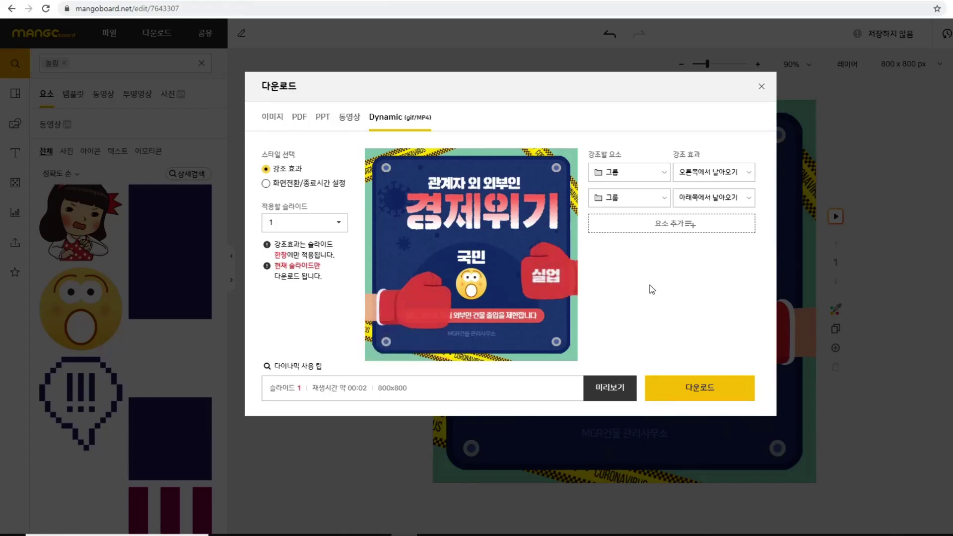
left_click(717, 197)
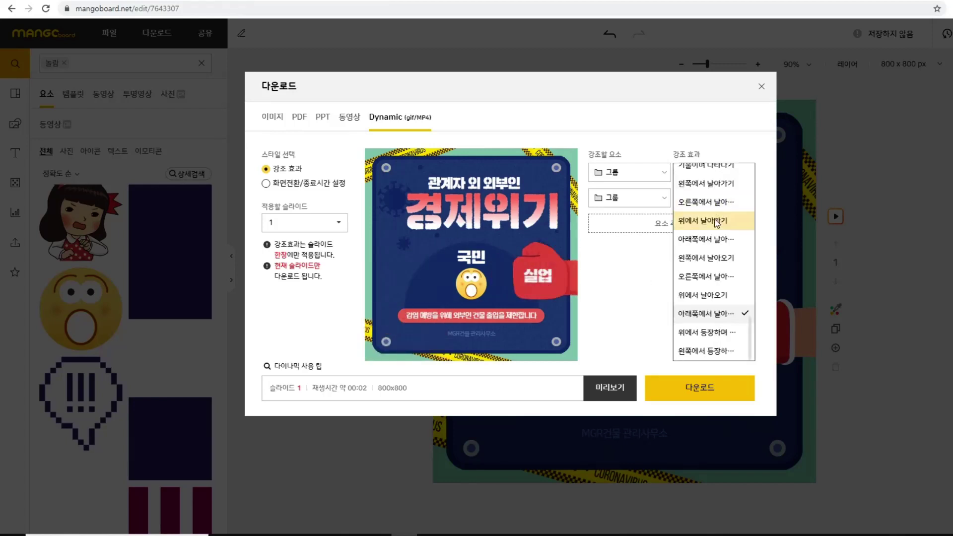
left_click(710, 251)
- Add the 국민 emoji group as a third emphasized element with the effect 흔들기 and preview the animation
left_click(671, 224)
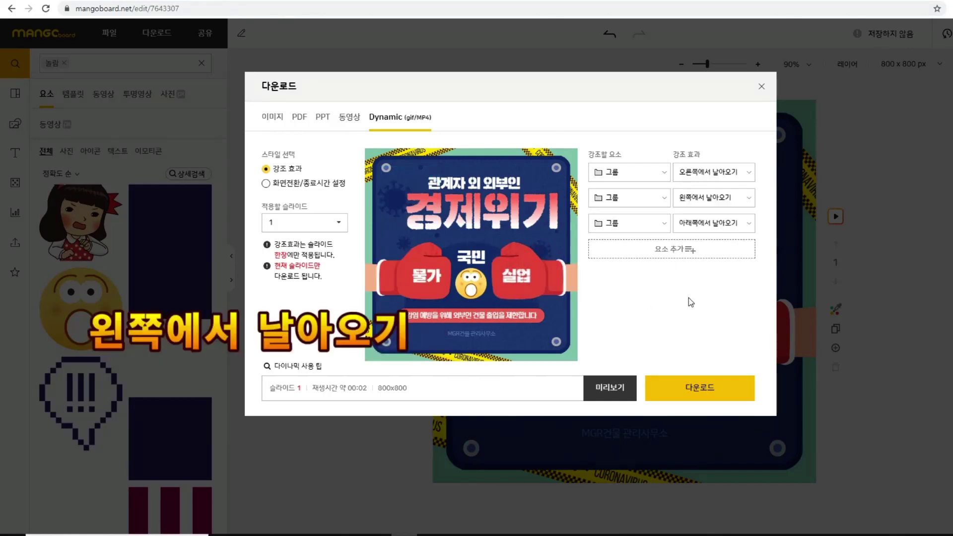
left_click(721, 226)
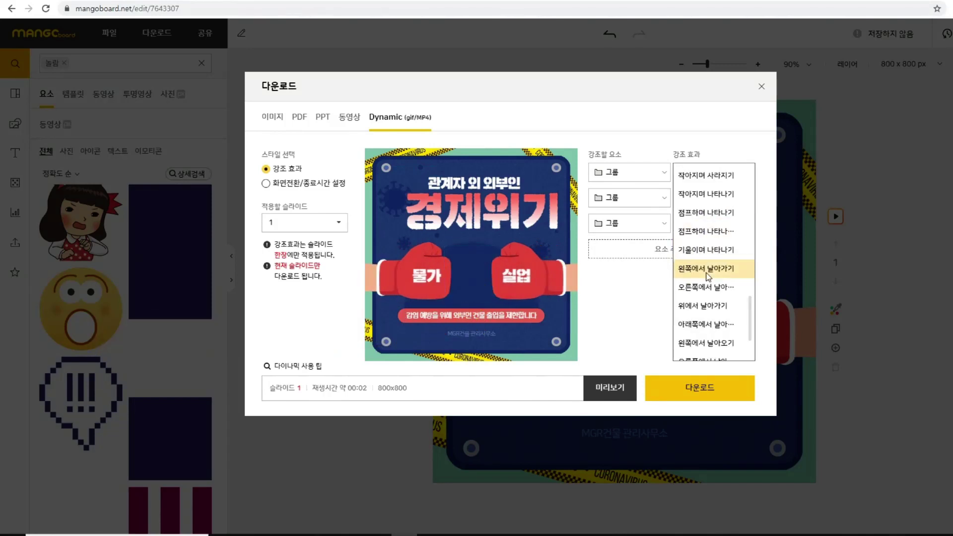
scroll(711, 267, "down", 5)
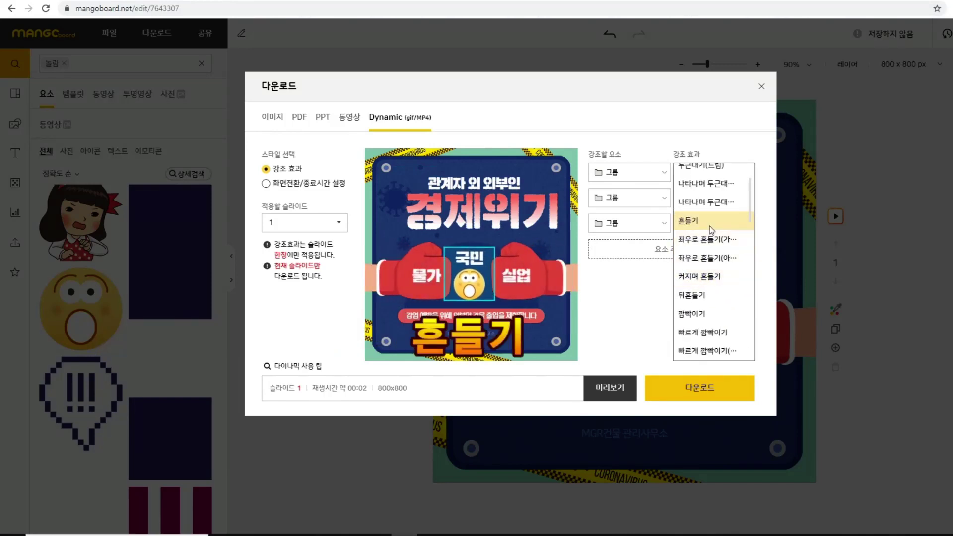
left_click(709, 225)
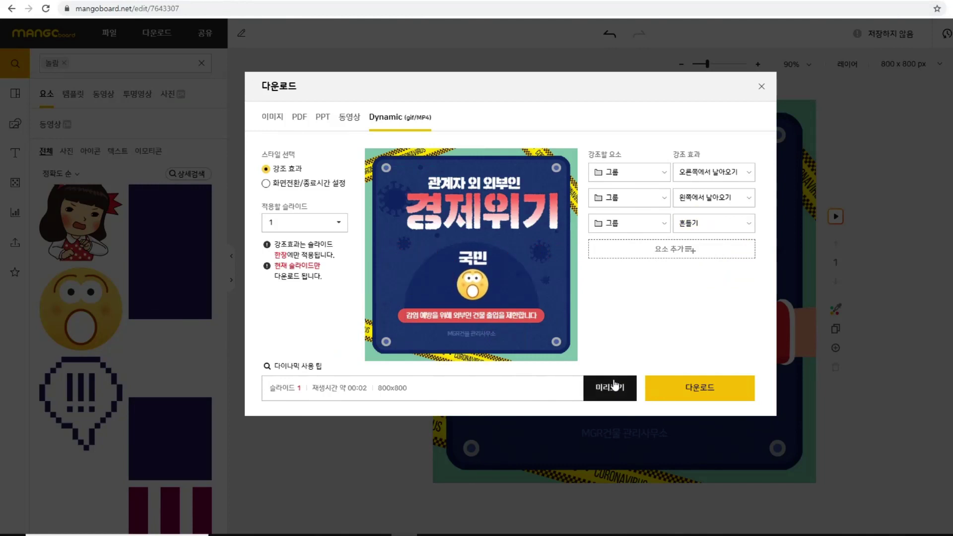
left_click(614, 387)
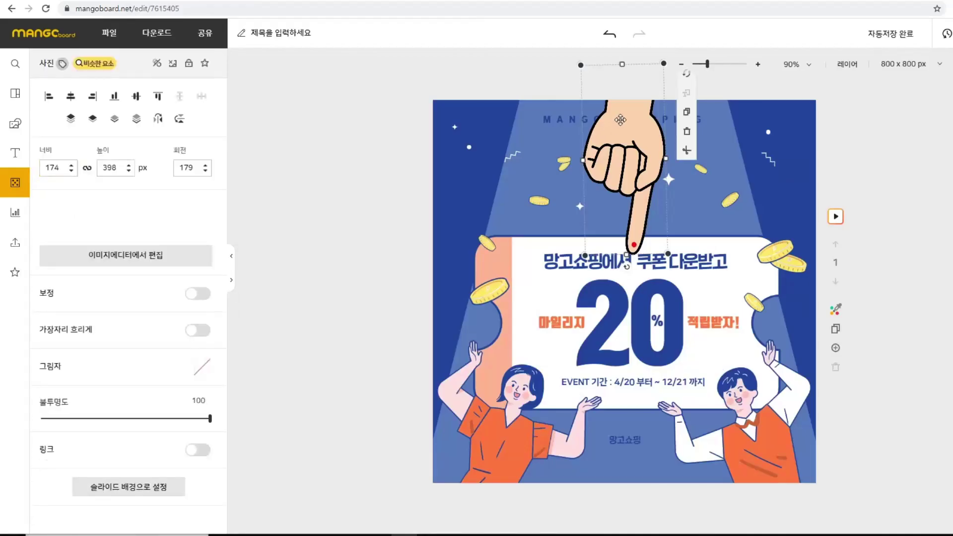
- Deselect the pointing hand and open the download settings of the 20% coupon design
left_click(347, 198)
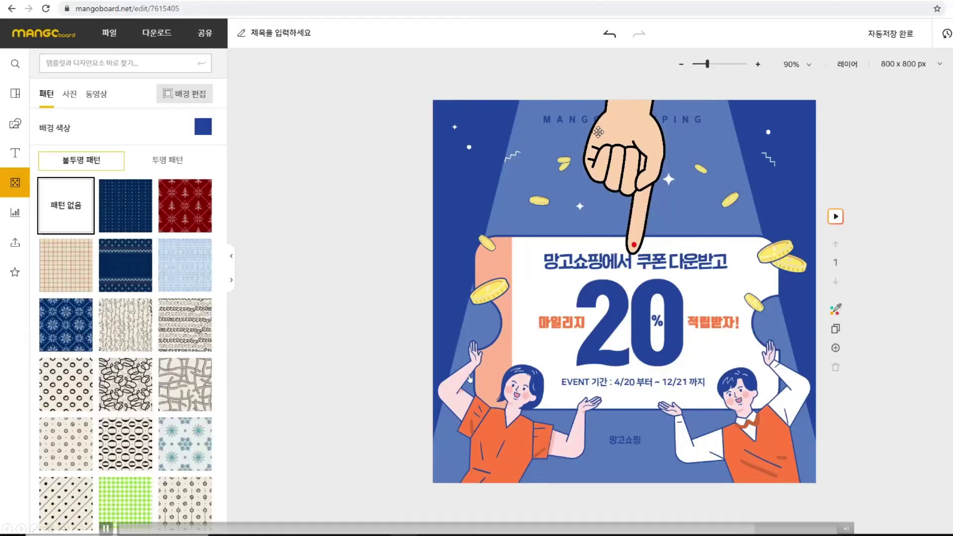
left_click(174, 38)
left_click(653, 336)
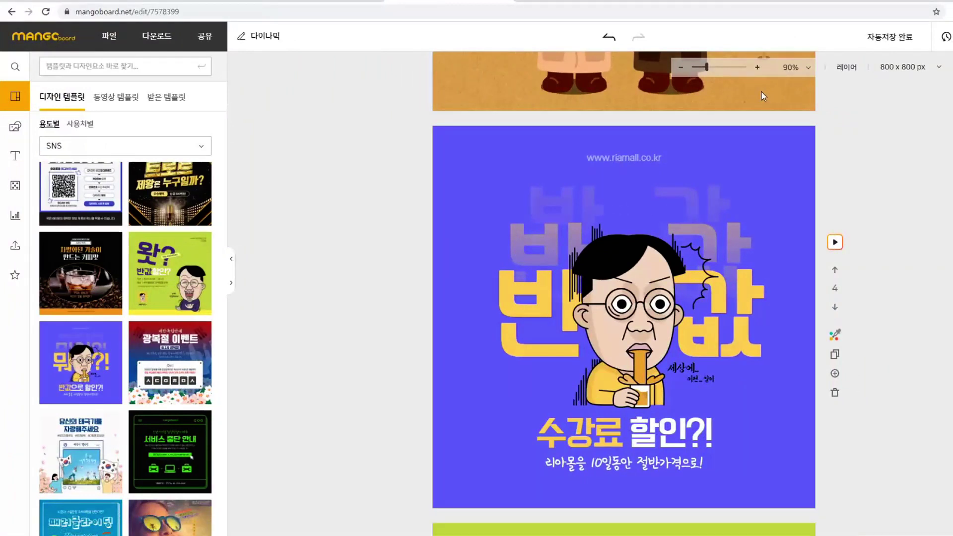
- Open the Dynamic settings for slide 4 and preview the three 반값 texts with 기울이며 나타나기 and with 솟아나기
left_click(177, 34)
left_click(397, 119)
left_click(665, 340)
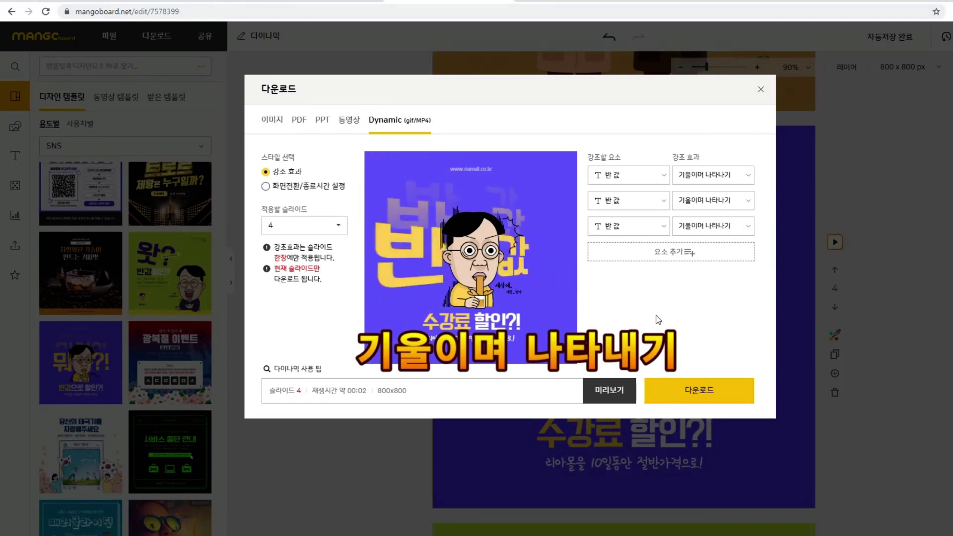
left_click(609, 390)
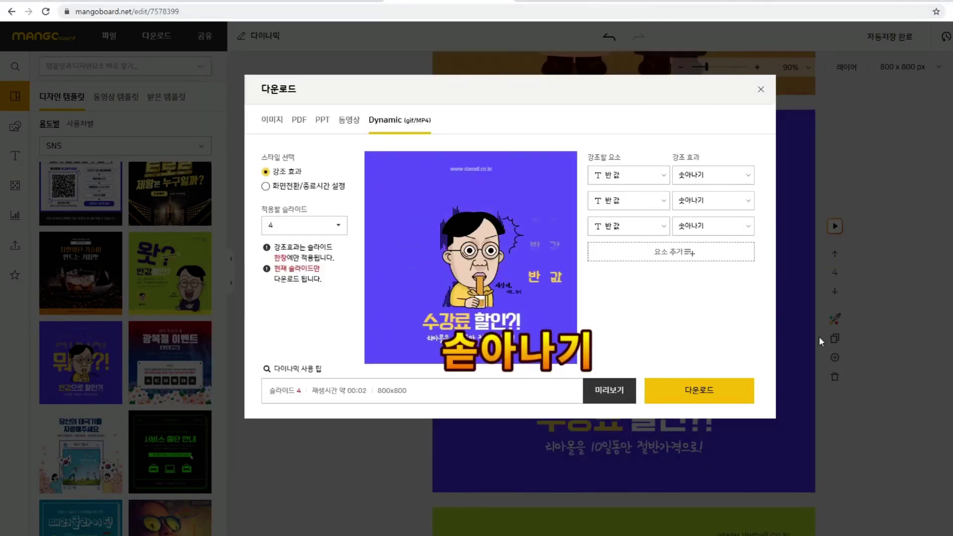
left_click(626, 392)
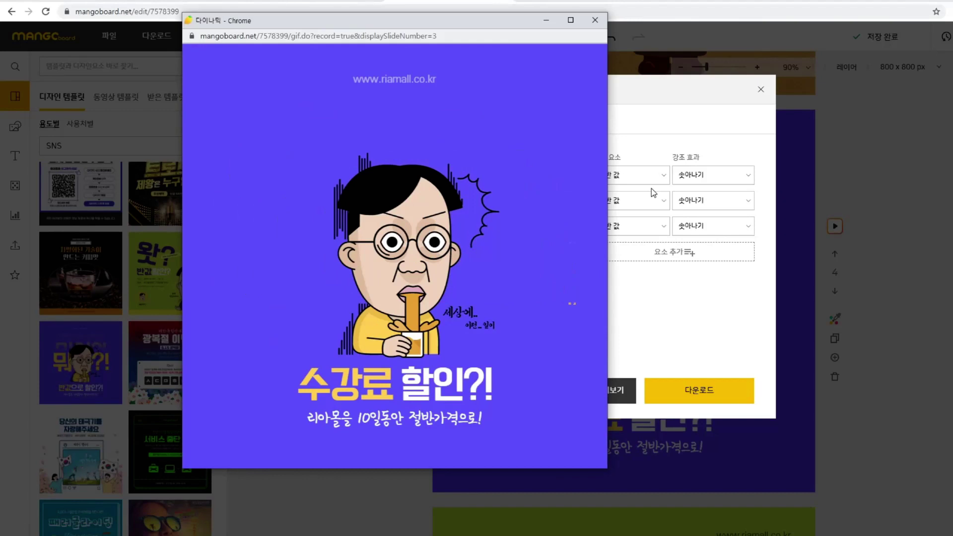
left_click(260, 304)
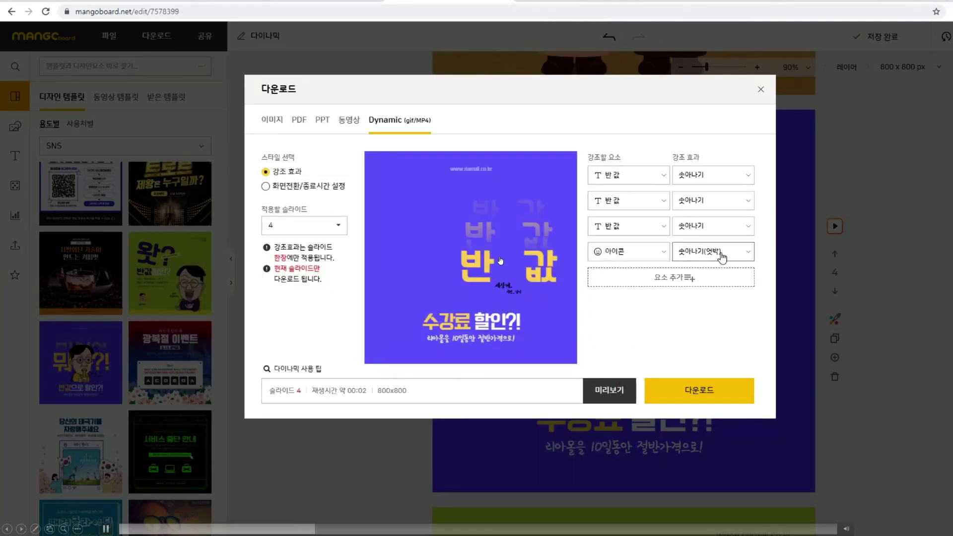
left_click(313, 325)
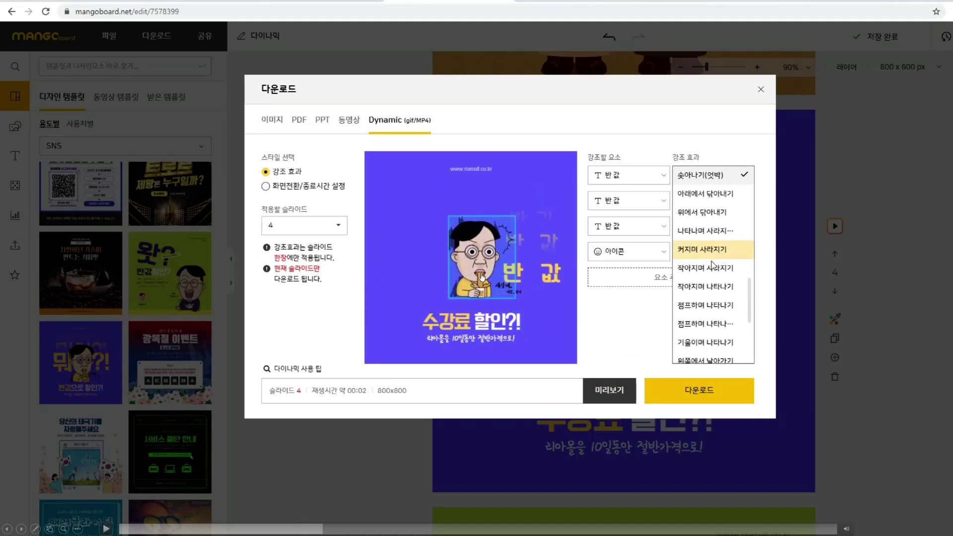
left_click(327, 327)
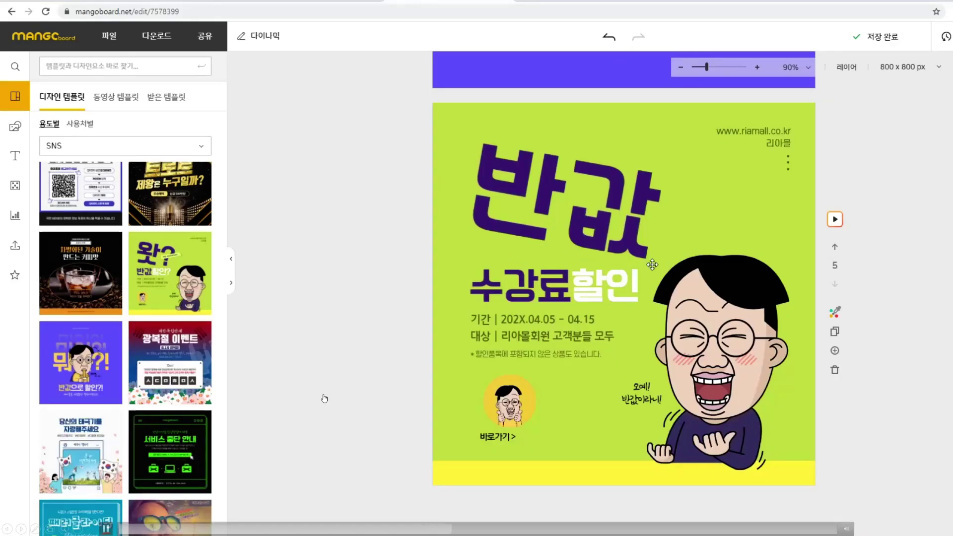
- Open the Dynamic settings for slide 5, emphasize the 반값 text with 솟아나기 and choose the character 아이콘 as second element
left_click(164, 39)
left_click(449, 124)
left_click(666, 340)
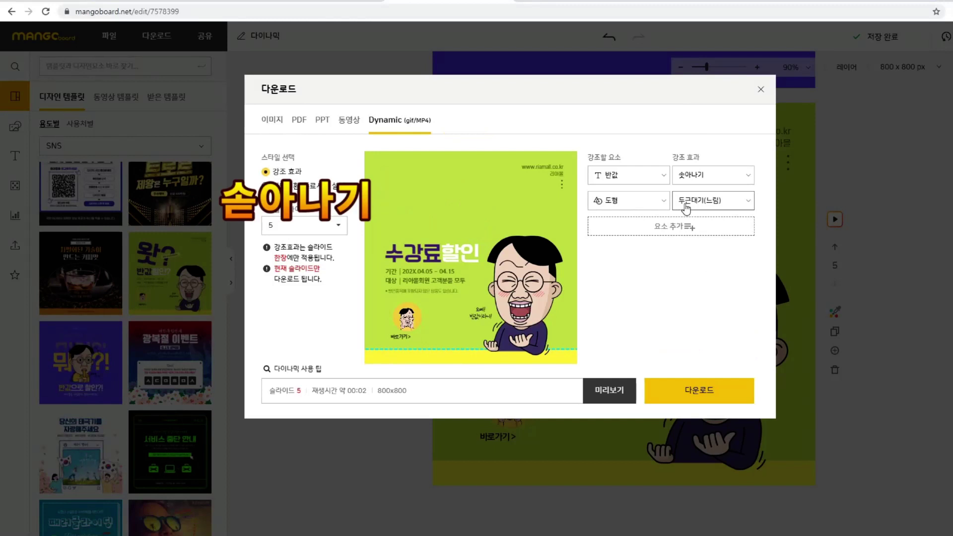
left_click(648, 201)
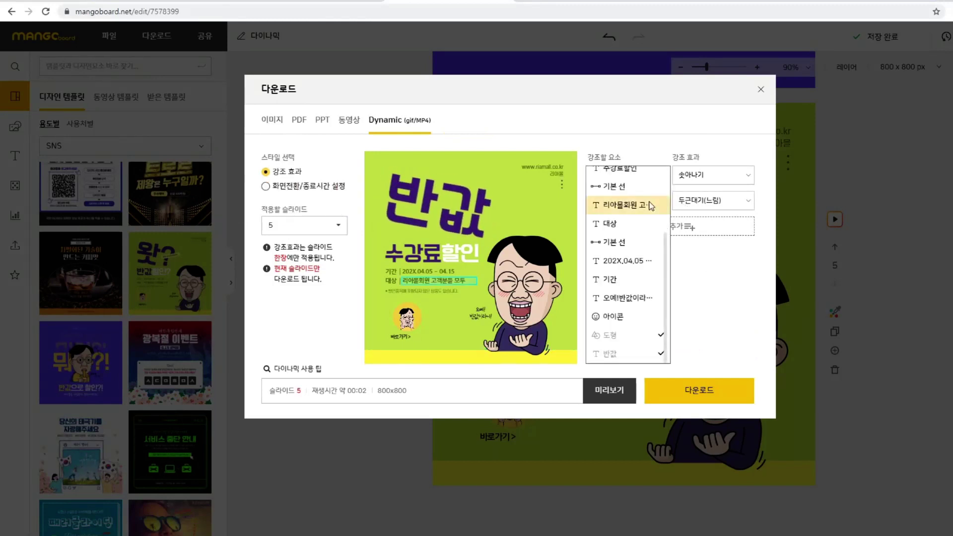
left_click(625, 317)
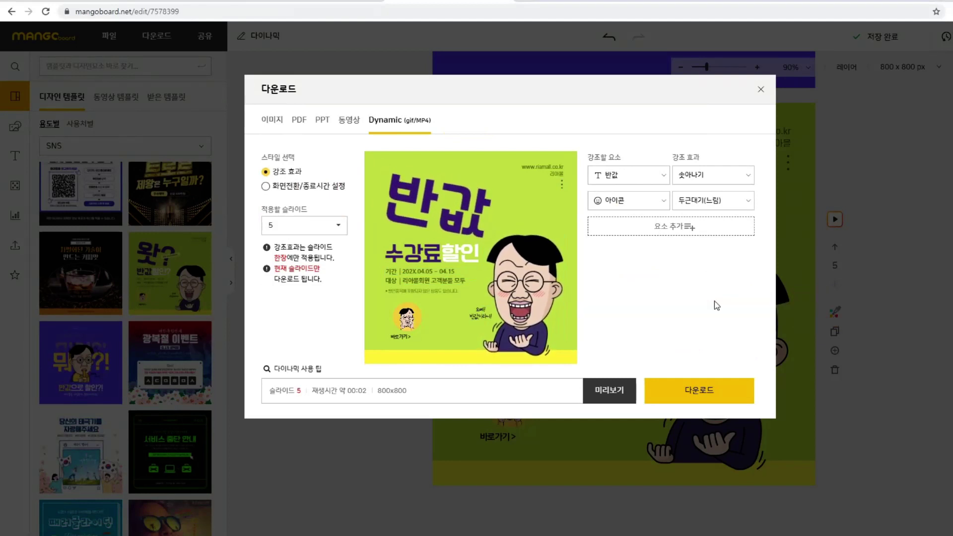
- Browse the emphasis effects for the character icon, trying out options such as 강하게 잡아당기기
left_click(719, 201)
scroll(709, 313, "down", 5)
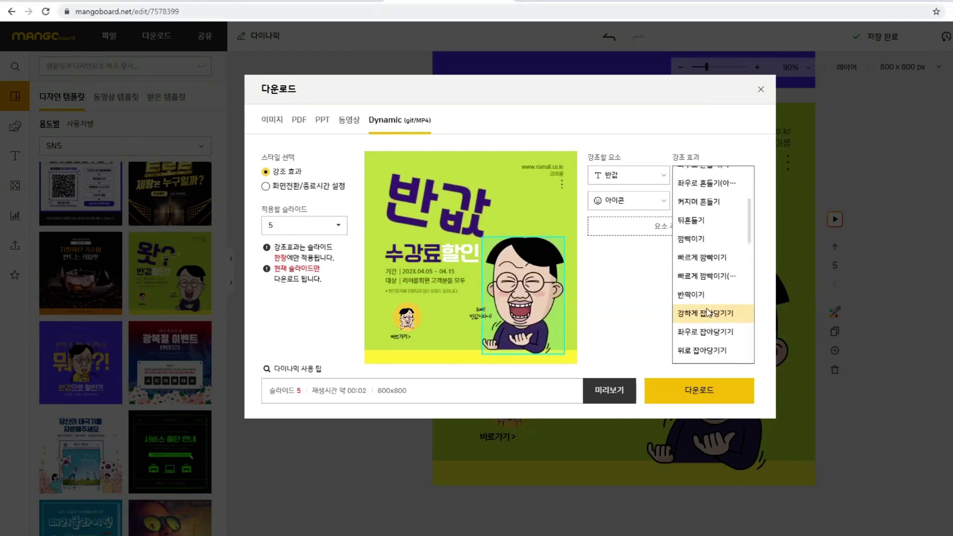
scroll(705, 276, "down", 1)
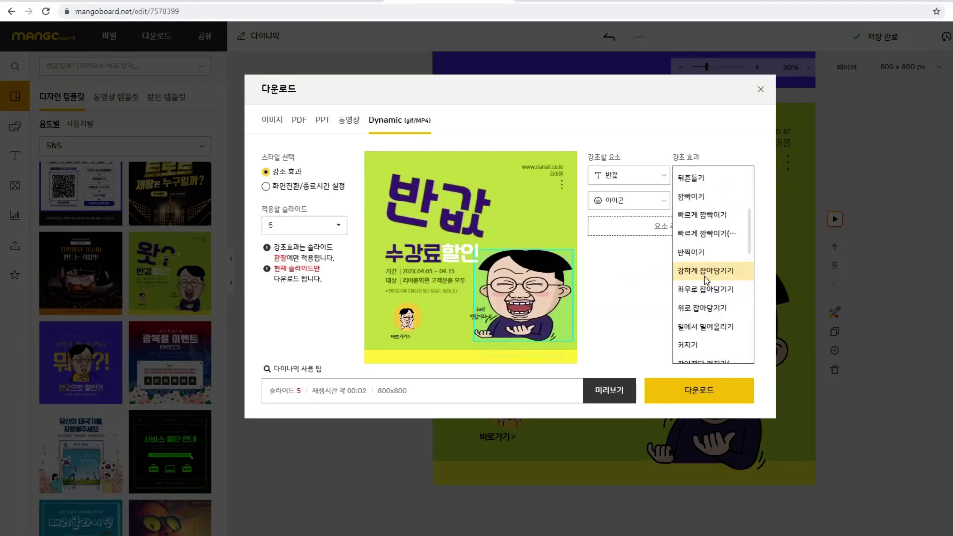
scroll(704, 276, "up", 5)
left_click(579, 308)
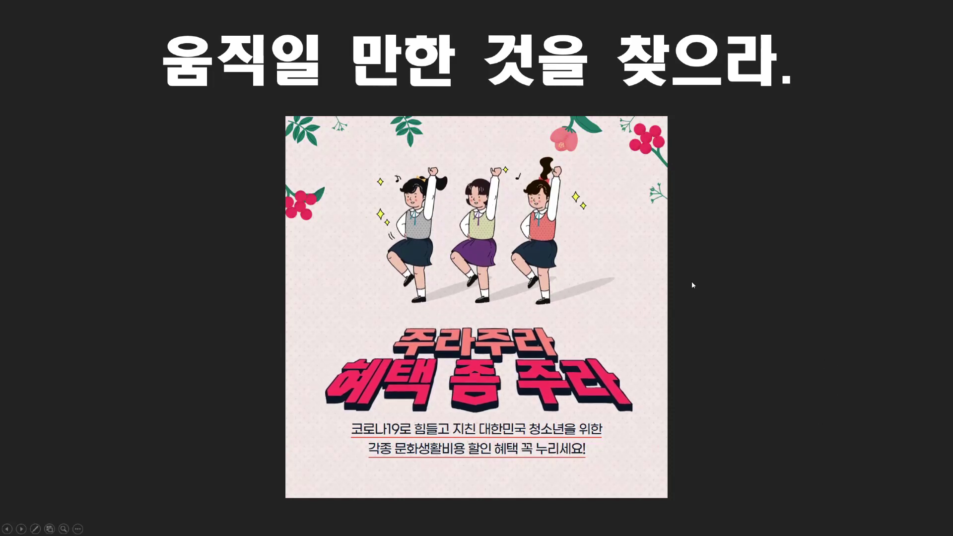
key("Right")
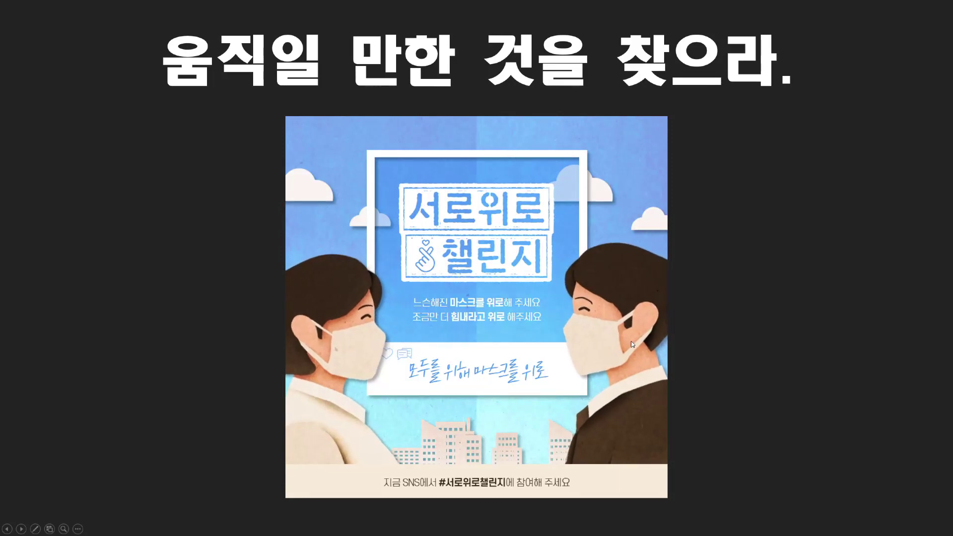
key("Right")
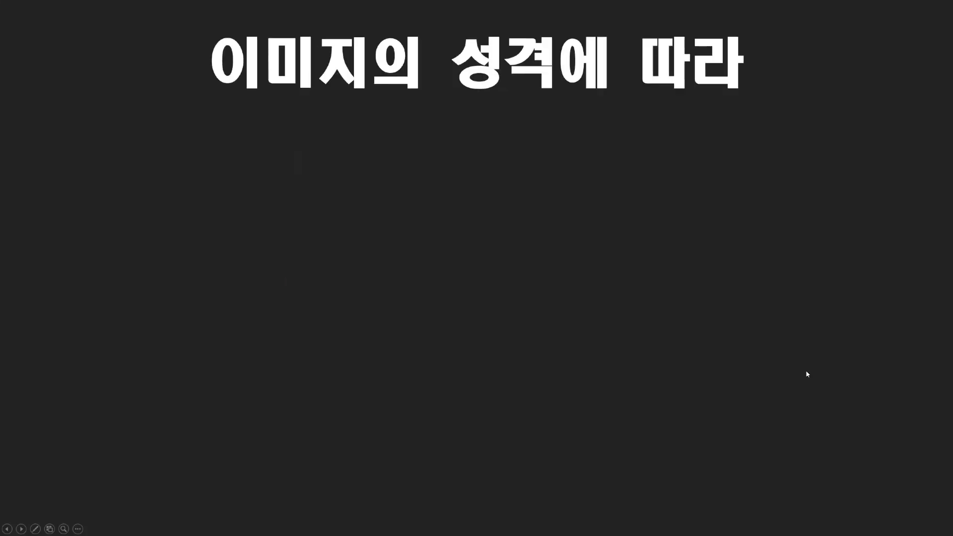
key("Right")
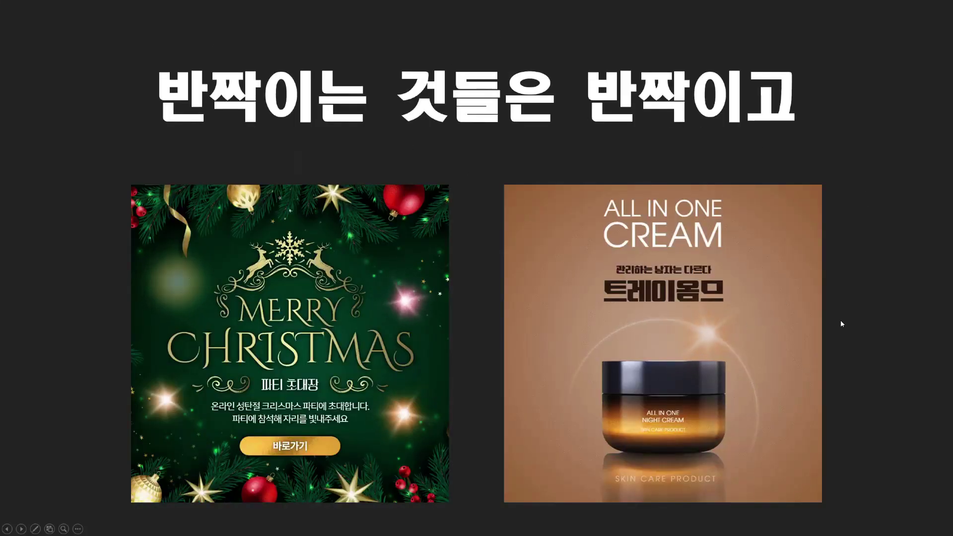
key("Right")
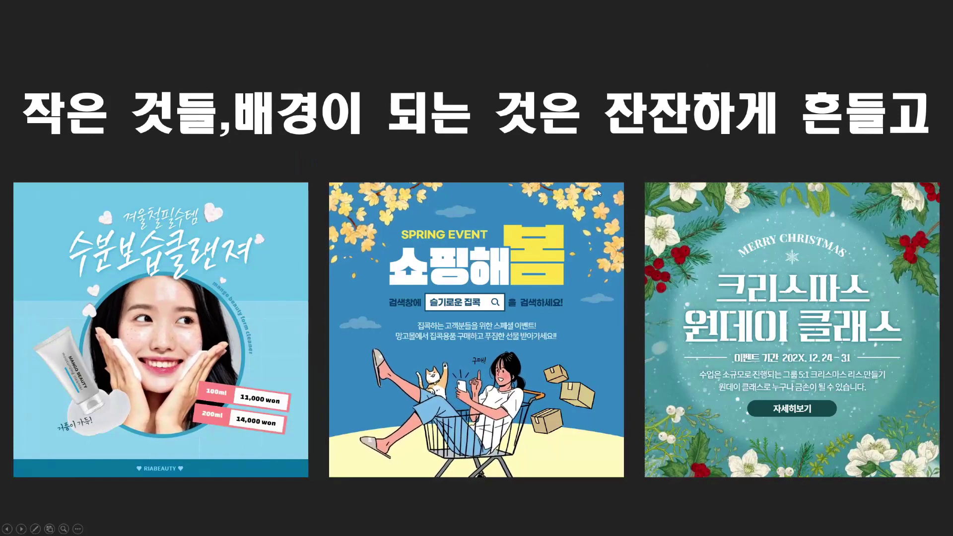
key("Right")
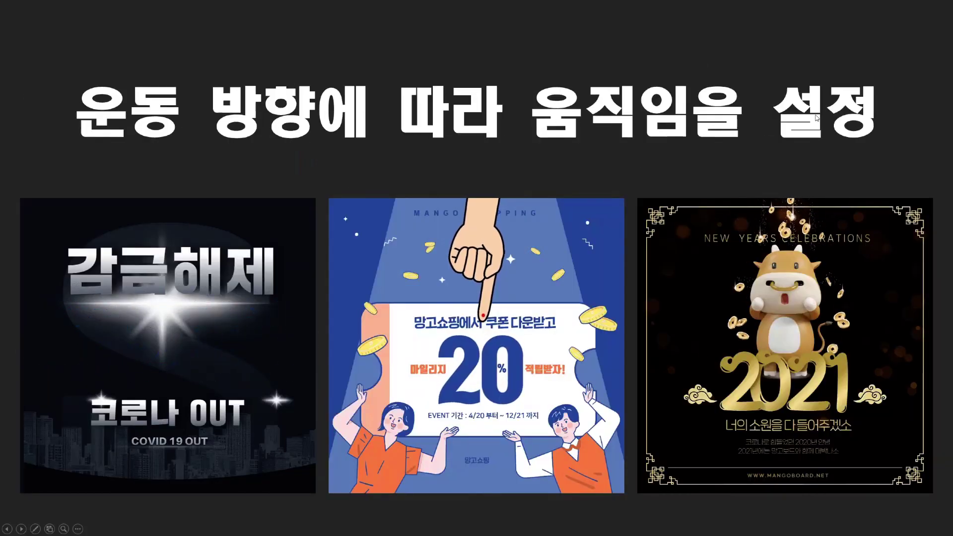
key("Right")
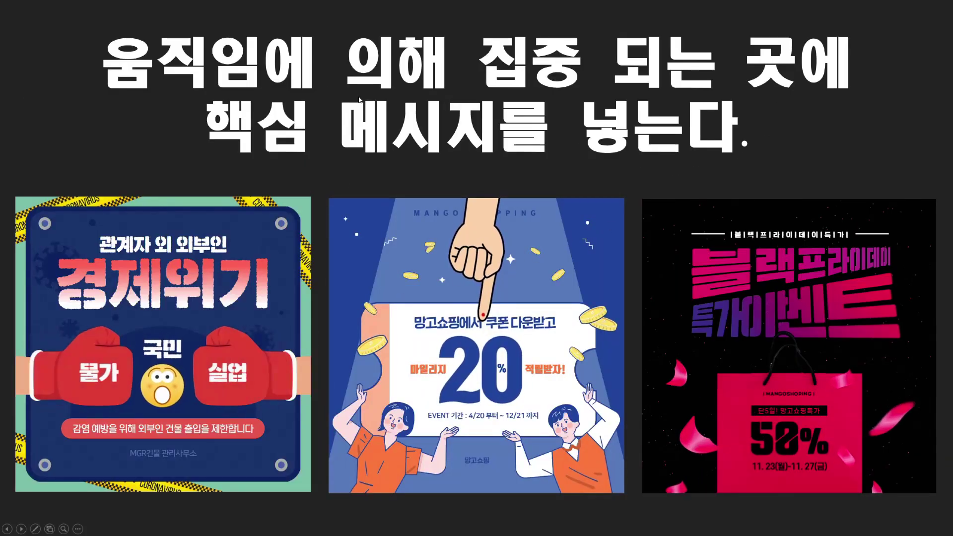